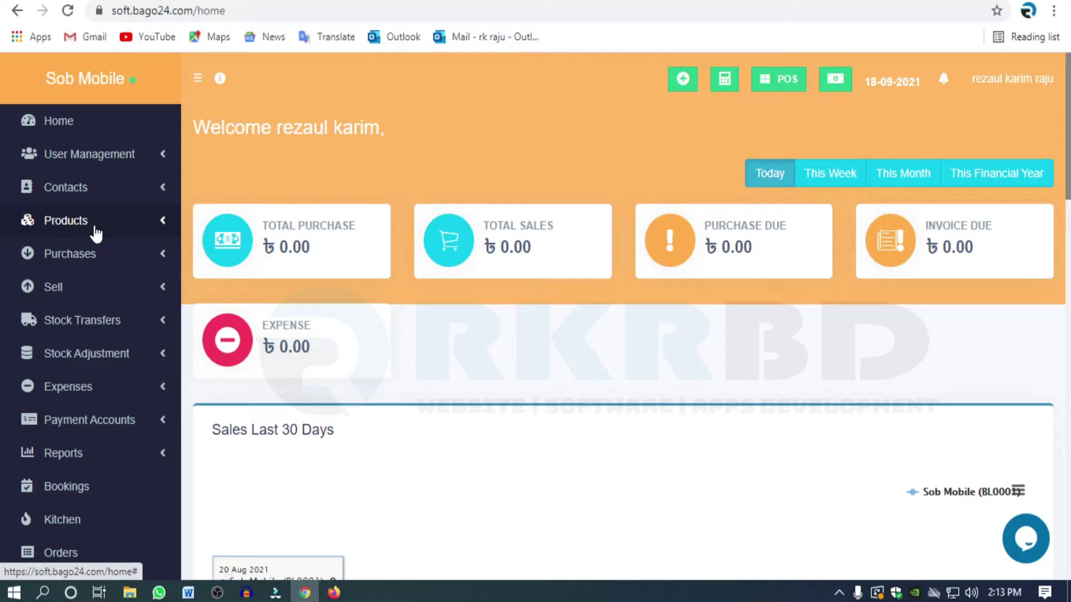
Open the form for adding a new product
{"action": "left_click", "coordinate": [95, 230]}
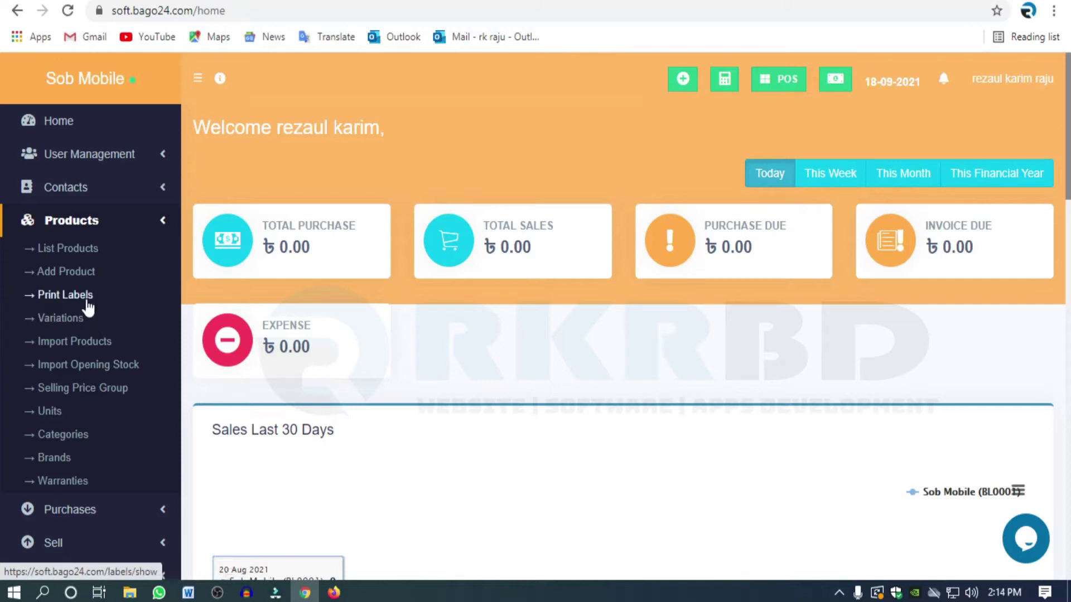
{"action": "left_click", "coordinate": [71, 274]}
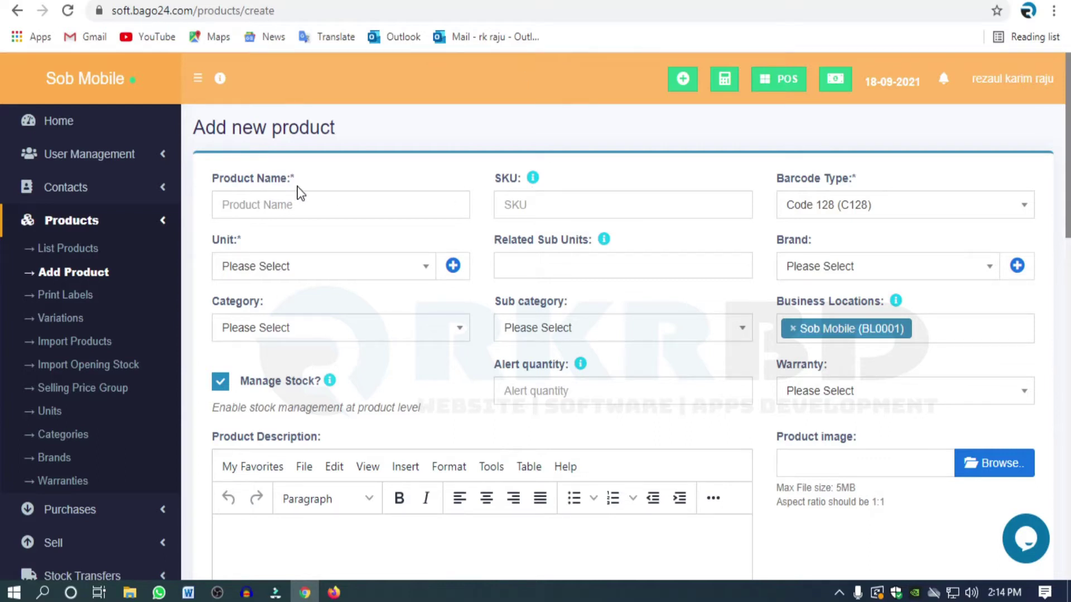
Look through the new product form, noting the required fields such as Product Name and Unit
{"action": "left_click_drag", "start_coordinate": [292, 178], "coordinate": [301, 186]}
{"action": "left_click_drag", "start_coordinate": [237, 238], "coordinate": [258, 244]}
{"action": "scroll", "coordinate": [342, 294], "scroll_direction": "down", "scroll_amount": 6}
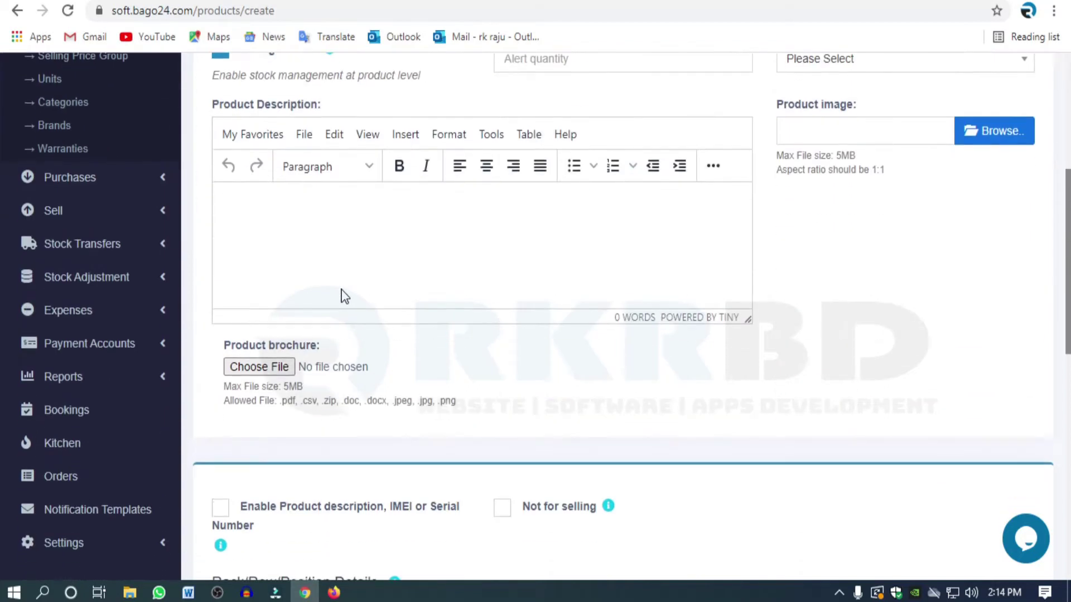
{"action": "scroll", "coordinate": [342, 293], "scroll_direction": "up", "scroll_amount": 6}
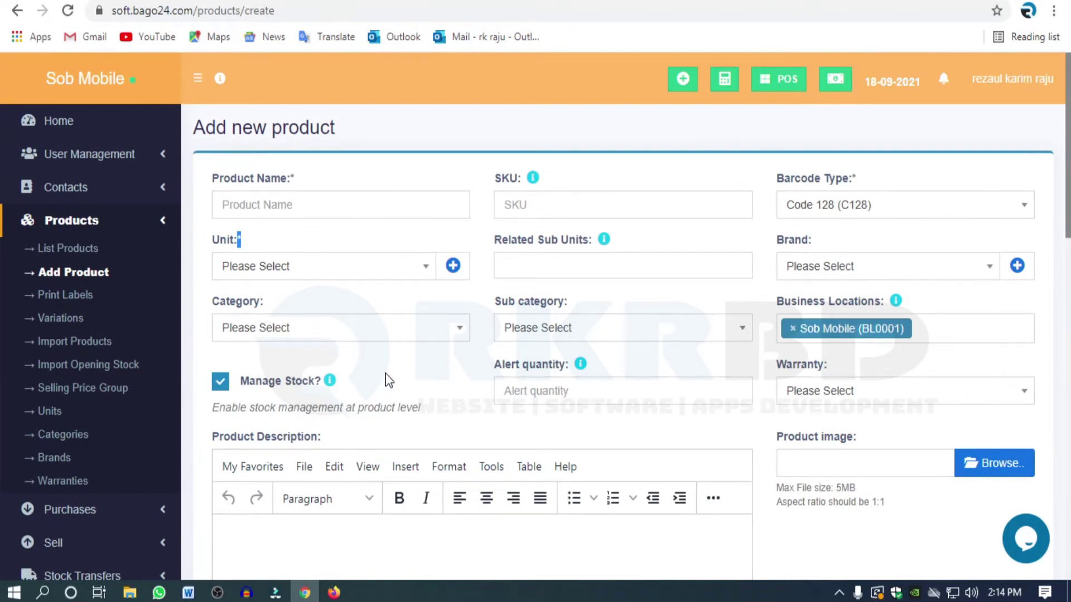
{"action": "left_click", "coordinate": [296, 231]}
{"action": "left_click_drag", "start_coordinate": [238, 242], "coordinate": [252, 241]}
{"action": "scroll", "coordinate": [428, 270], "scroll_direction": "down", "scroll_amount": 6}
{"action": "scroll", "coordinate": [428, 270], "scroll_direction": "up", "scroll_amount": 6}
{"action": "scroll", "coordinate": [428, 270], "scroll_direction": "down", "scroll_amount": 13}
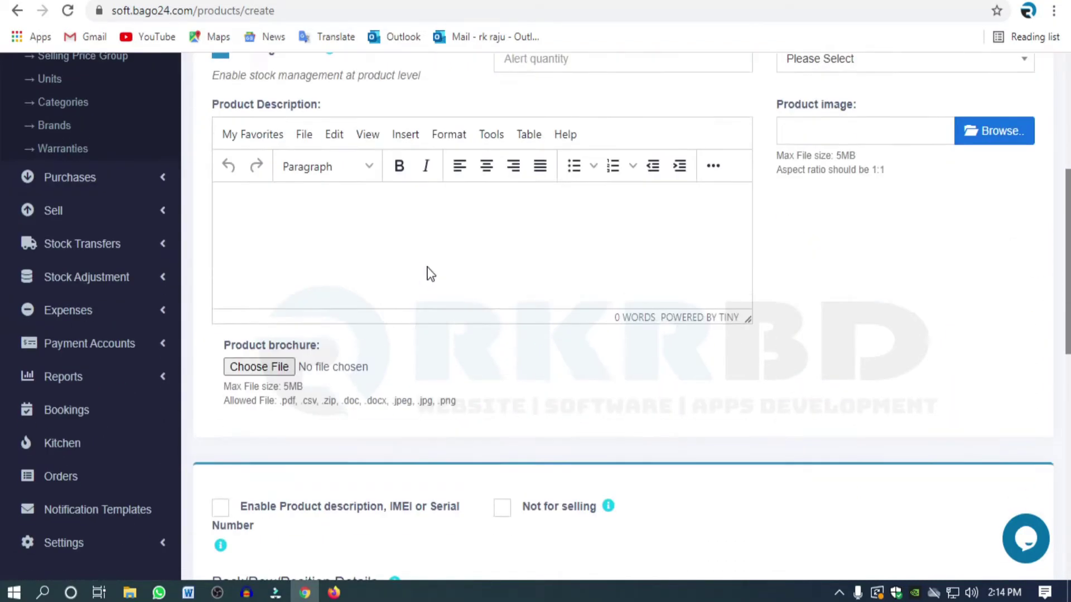
{"action": "scroll", "coordinate": [430, 272], "scroll_direction": "up", "scroll_amount": 12}
{"action": "scroll", "coordinate": [430, 273], "scroll_direction": "up", "scroll_amount": 2}
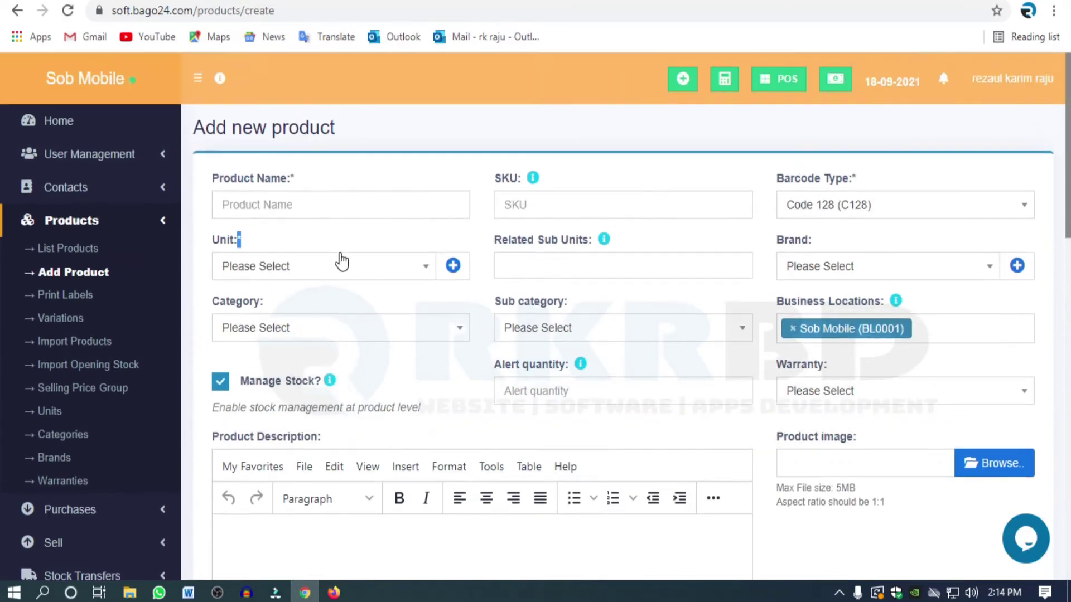
Enter "Walton ZX 128GB 6GB" as the product name
{"action": "left_click", "coordinate": [366, 205]}
{"action": "left_click", "coordinate": [362, 170]}
{"action": "left_click", "coordinate": [349, 204]}
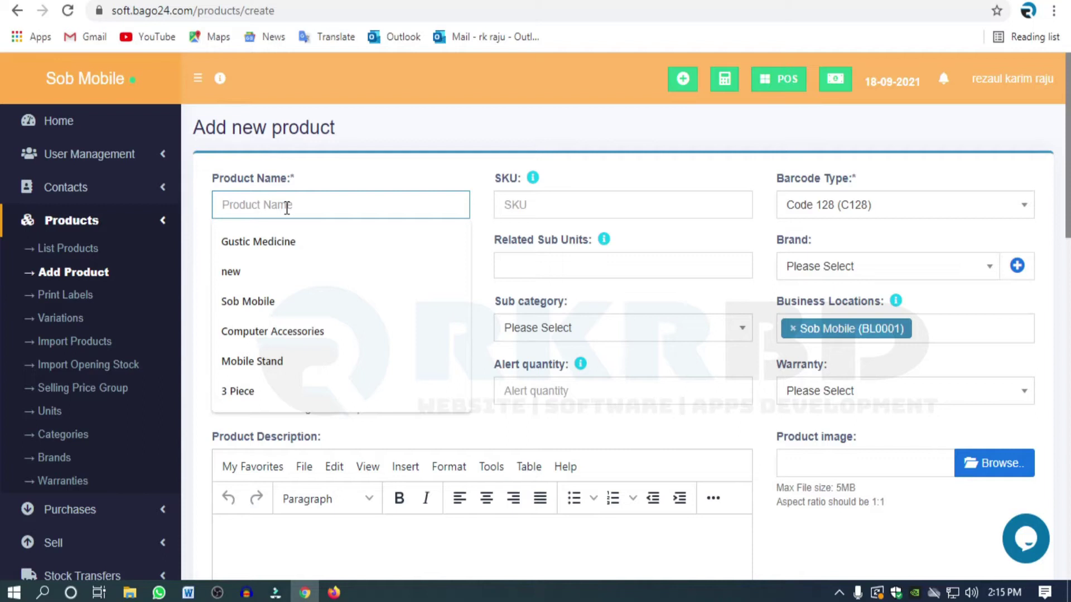
{"action": "type", "text": "Mo"}
{"action": "key", "text": "BackSpace"}
{"action": "key", "text": "BackSpace"}
{"action": "type", "text": "Walton ZX 128GB 6GB"}
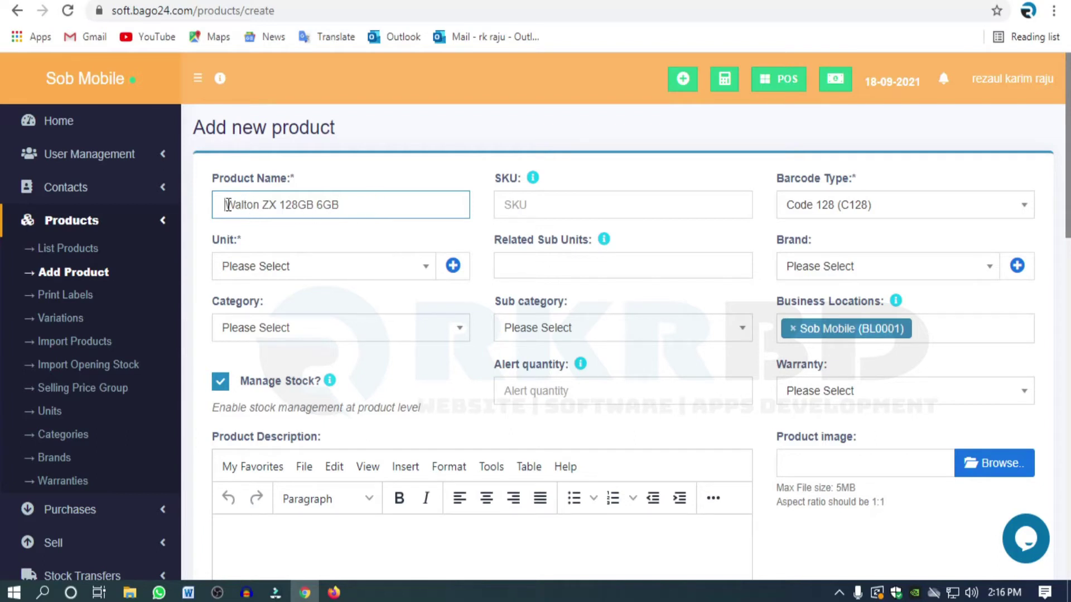
{"action": "left_click_drag", "start_coordinate": [228, 205], "coordinate": [454, 199]}
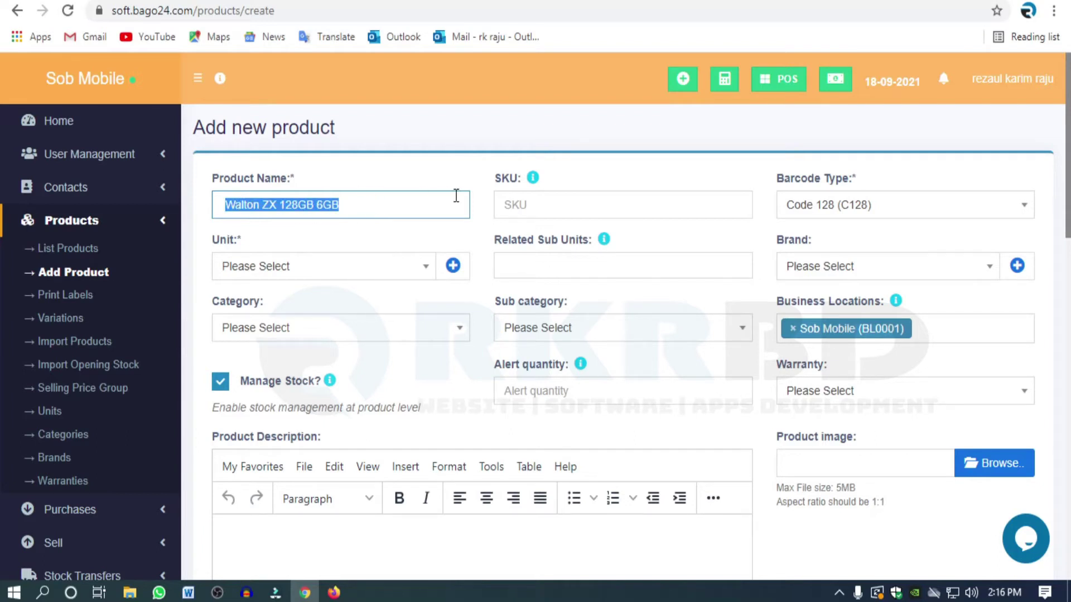
Set the product's unit to Pieces (Pc(s))
{"action": "left_click", "coordinate": [366, 242]}
{"action": "left_click", "coordinate": [281, 271]}
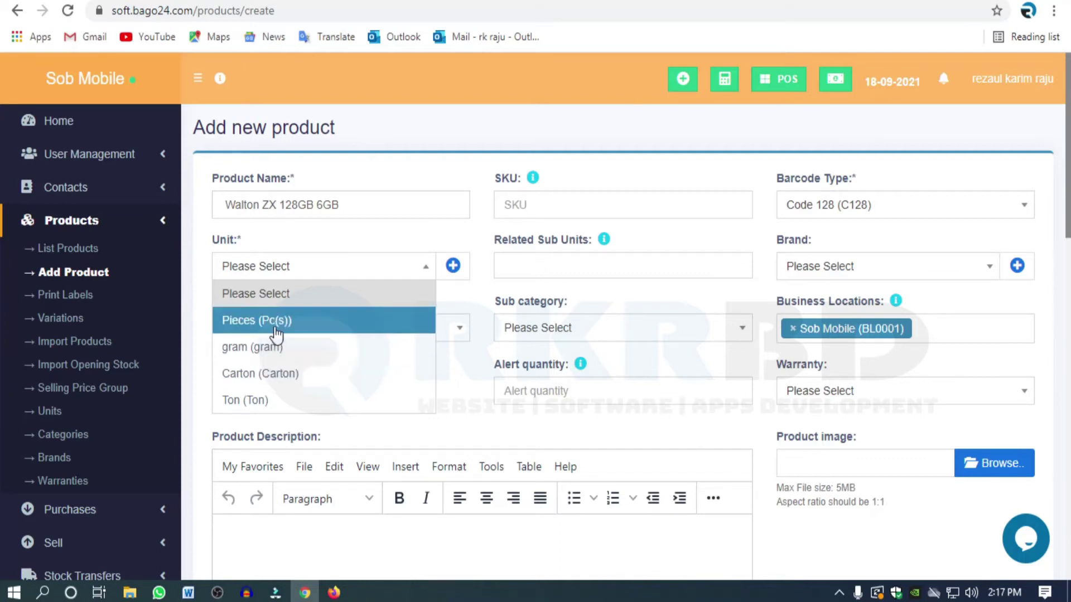
{"action": "left_click", "coordinate": [250, 329]}
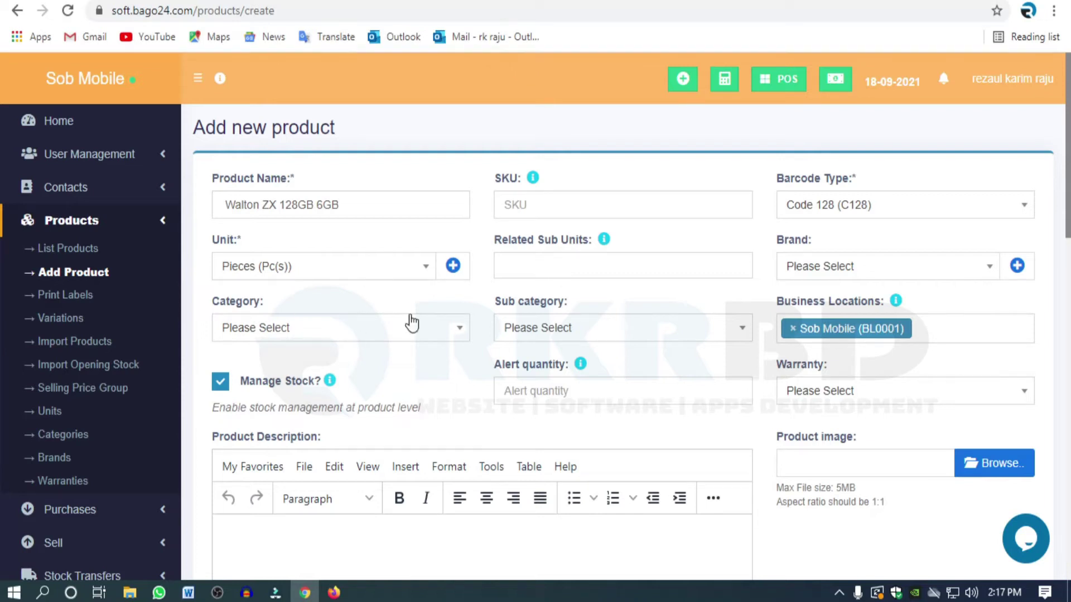
{"action": "left_click_drag", "start_coordinate": [219, 241], "coordinate": [267, 245]}
{"action": "left_click", "coordinate": [455, 274]}
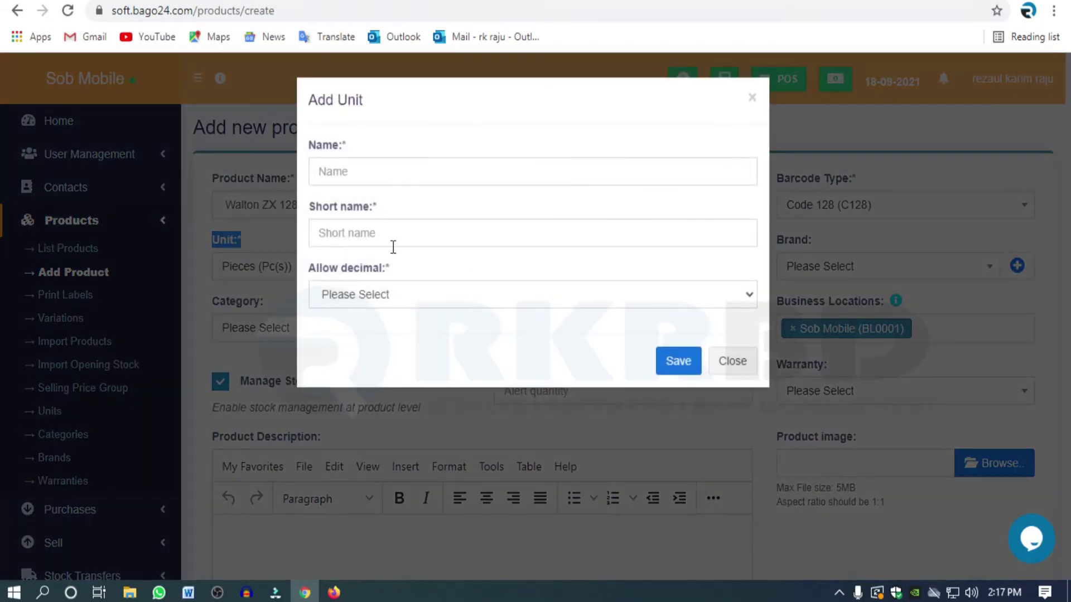
{"action": "left_click", "coordinate": [742, 366]}
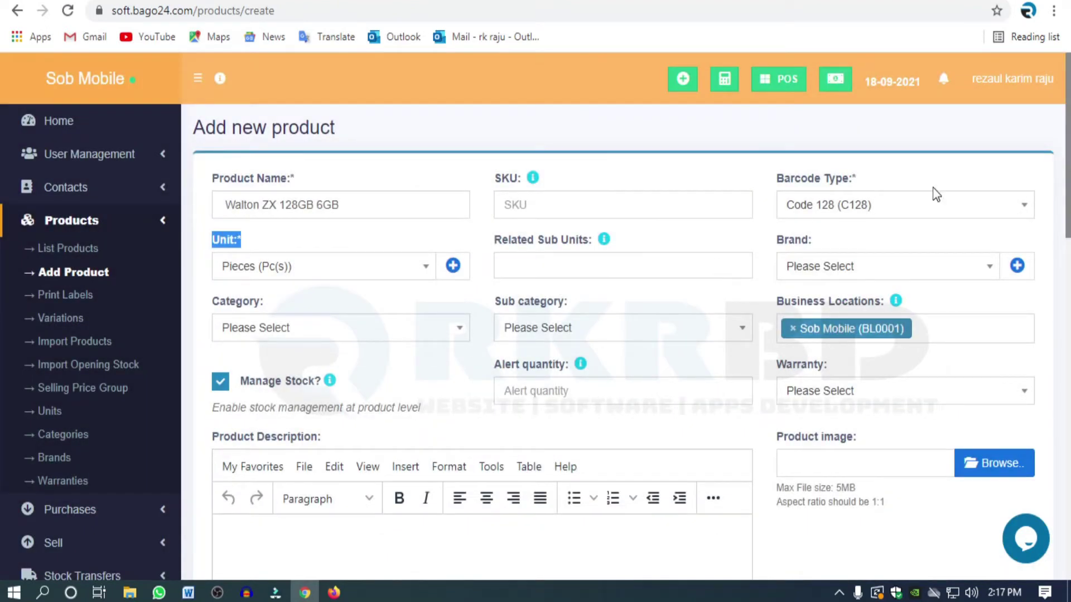
Assign the product to the Smartphone category
{"action": "left_click", "coordinate": [332, 335]}
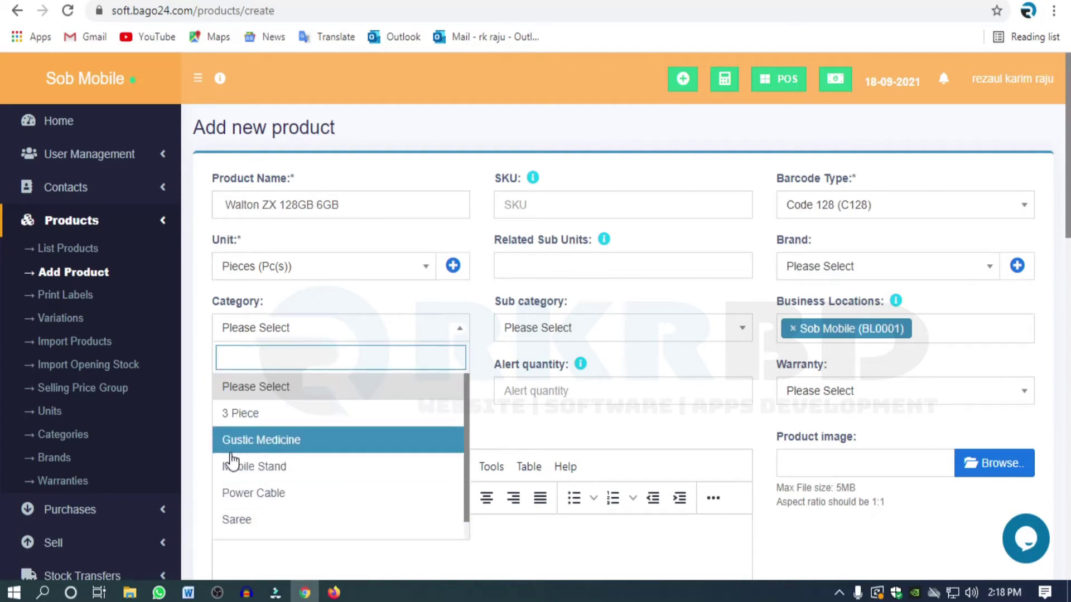
{"action": "scroll", "coordinate": [273, 463], "scroll_direction": "down", "scroll_amount": 1}
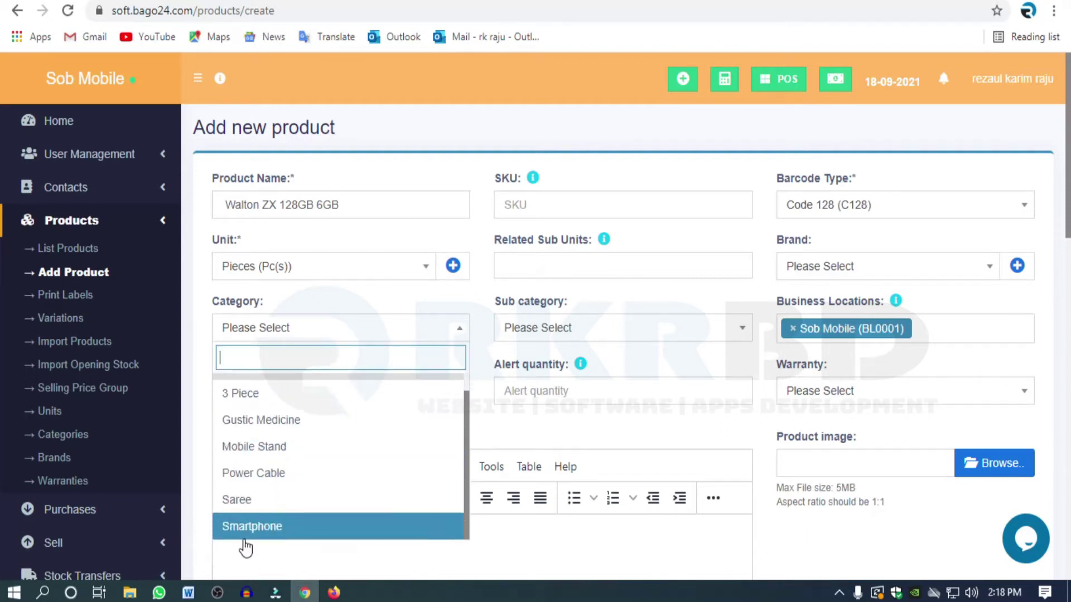
{"action": "scroll", "coordinate": [262, 474], "scroll_direction": "down", "scroll_amount": 1}
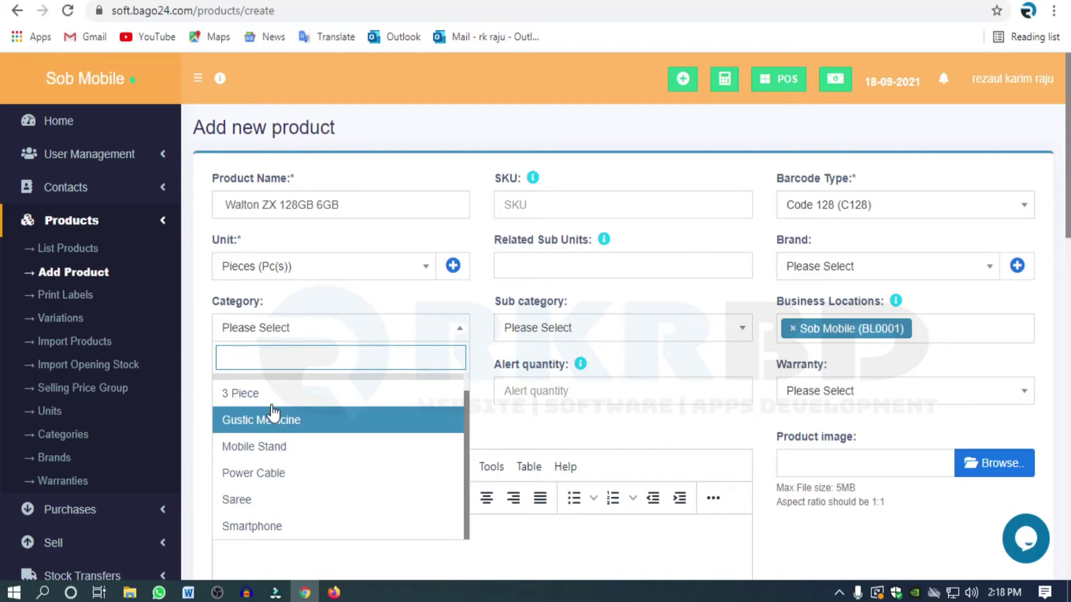
{"action": "left_click", "coordinate": [275, 529]}
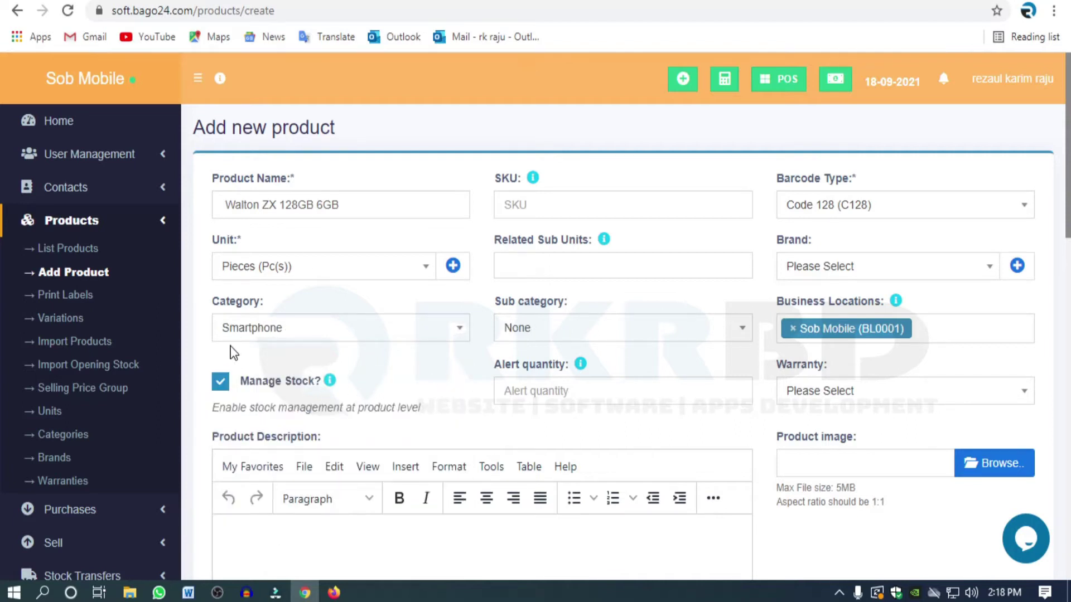
Set the product's warranty to canon (1 Years)
{"action": "scroll", "coordinate": [638, 366], "scroll_direction": "down", "scroll_amount": 3}
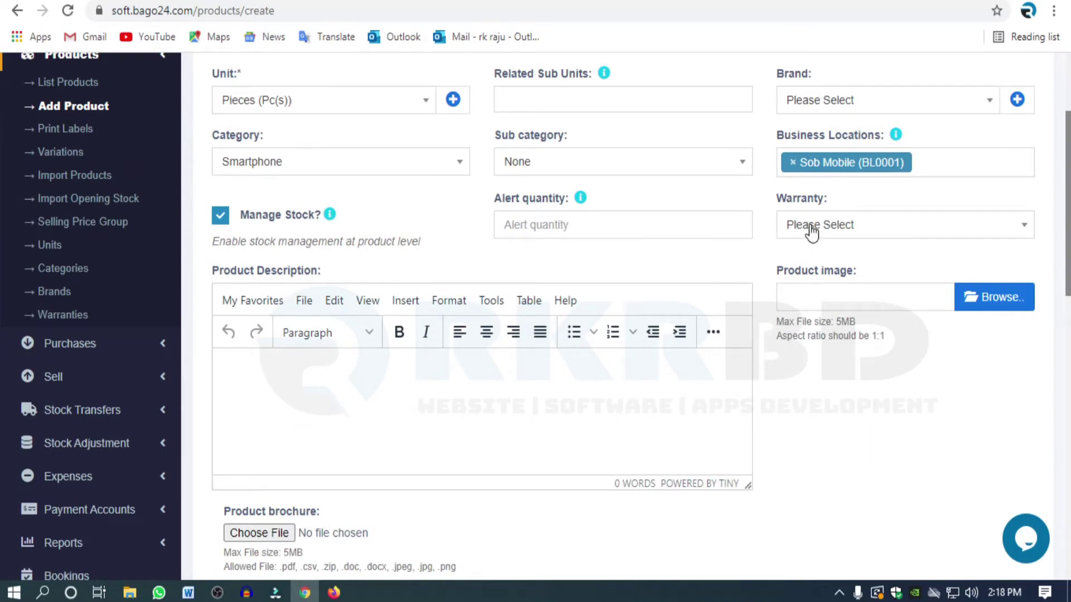
{"action": "left_click", "coordinate": [850, 231]}
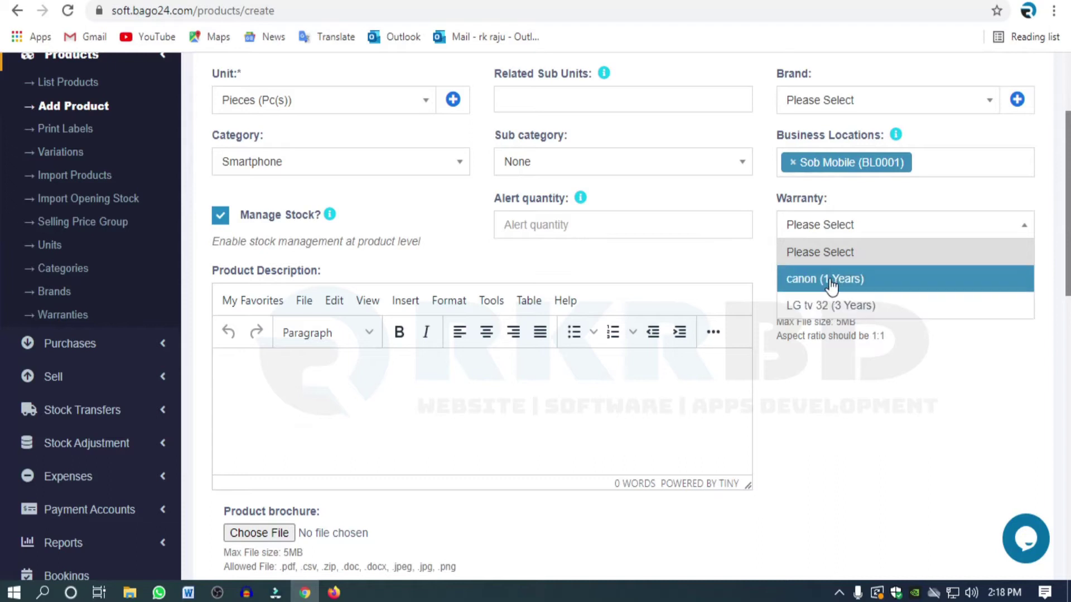
{"action": "scroll", "coordinate": [288, 187], "scroll_direction": "up", "scroll_amount": 3}
{"action": "scroll", "coordinate": [640, 239], "scroll_direction": "down", "scroll_amount": 3}
{"action": "left_click", "coordinate": [829, 278]}
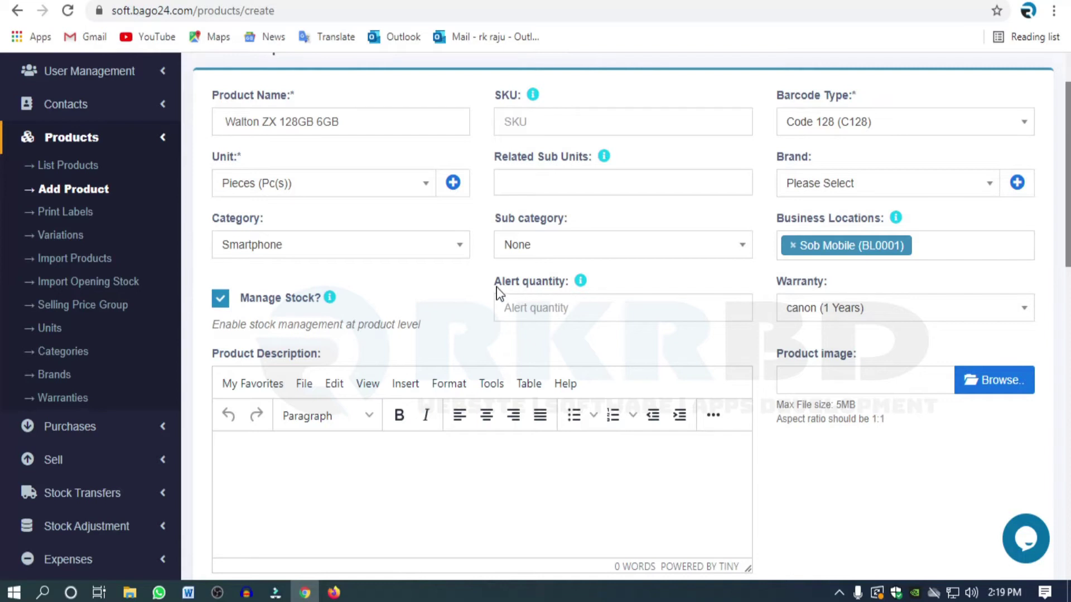
Set the product's alert quantity to 2
{"action": "left_click", "coordinate": [555, 312]}
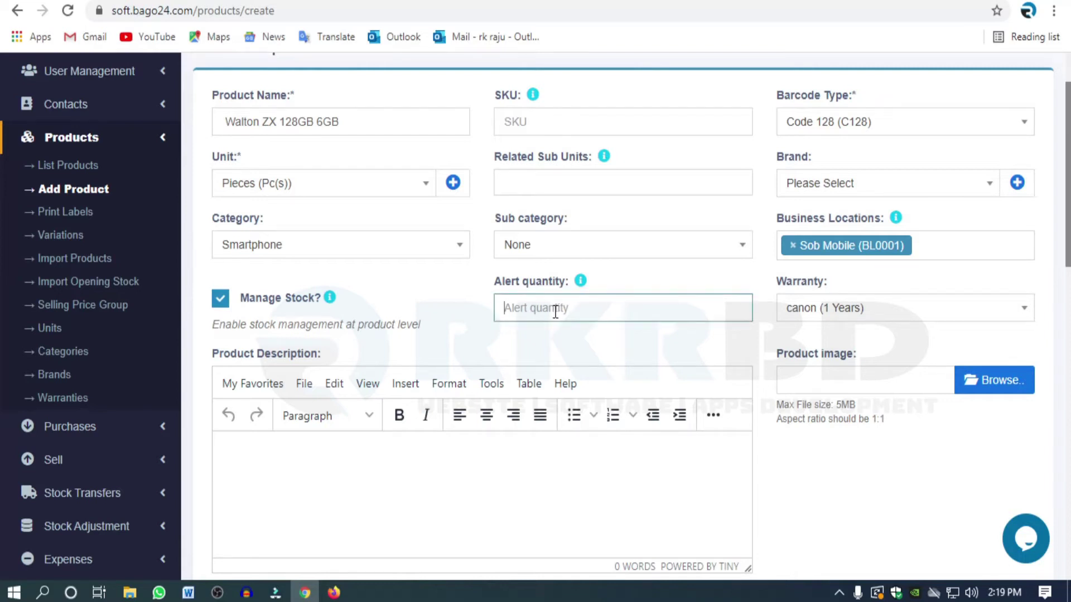
{"action": "scroll", "coordinate": [353, 267], "scroll_direction": "up", "scroll_amount": 2}
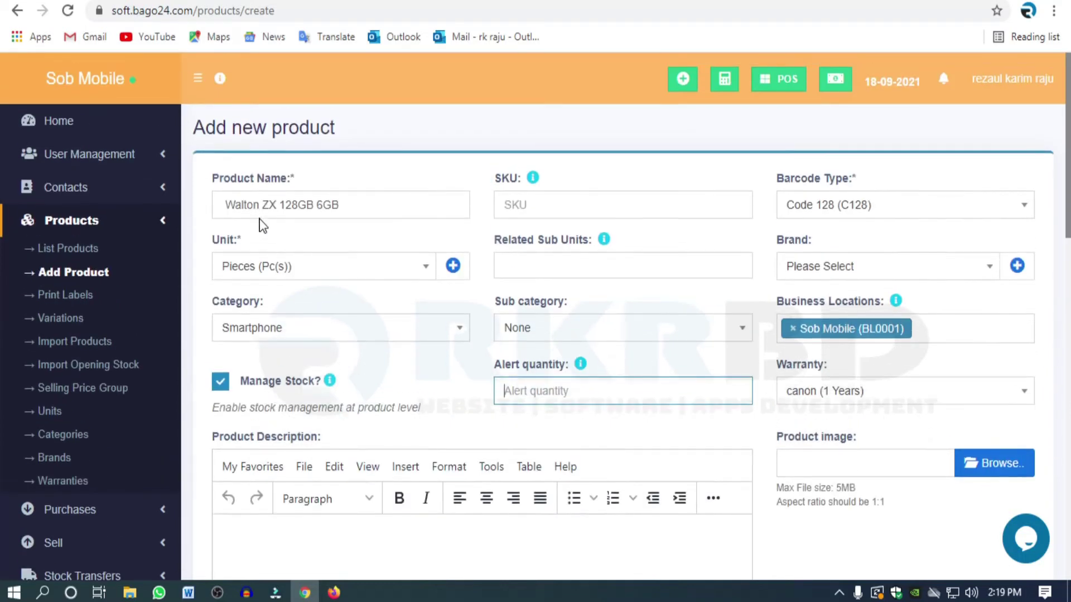
{"action": "left_click_drag", "start_coordinate": [221, 200], "coordinate": [367, 201]}
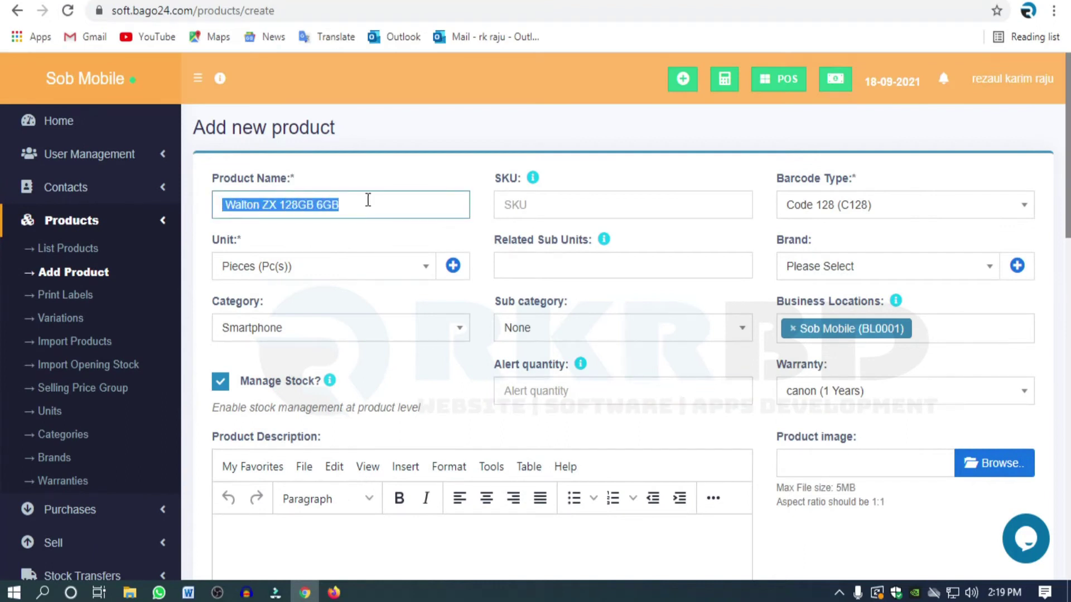
{"action": "left_click", "coordinate": [549, 393]}
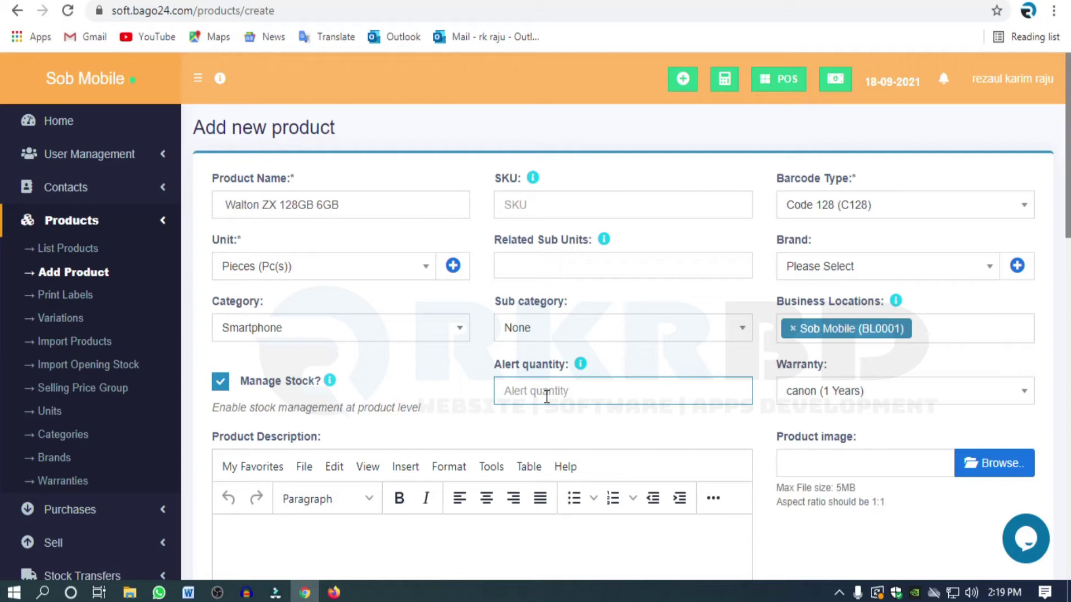
{"action": "type", "text": "2"}
{"action": "scroll", "coordinate": [511, 424], "scroll_direction": "down", "scroll_amount": 4}
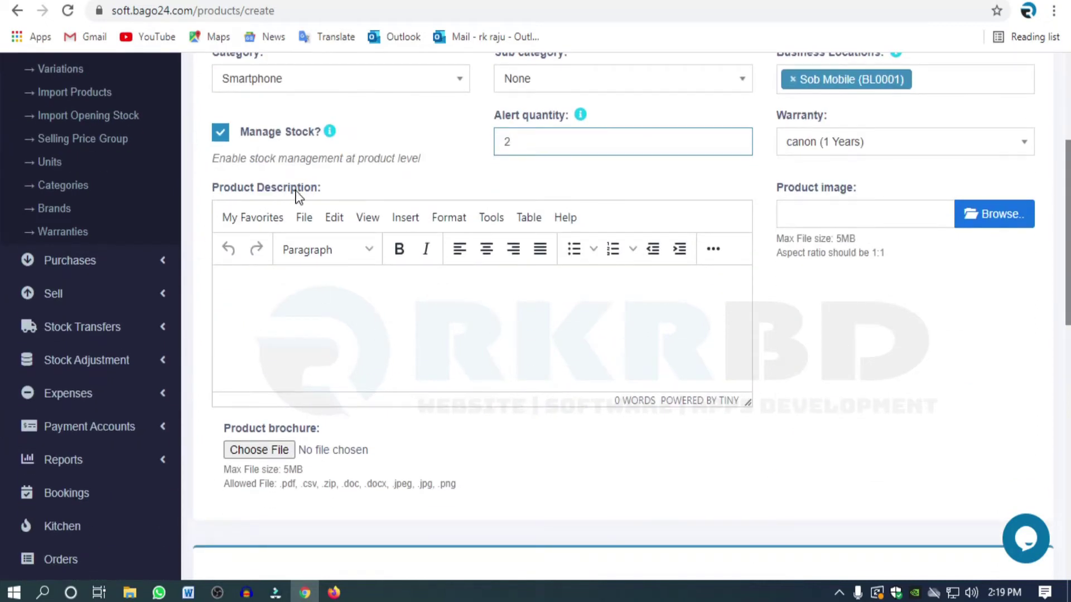
{"action": "left_click", "coordinate": [364, 319]}
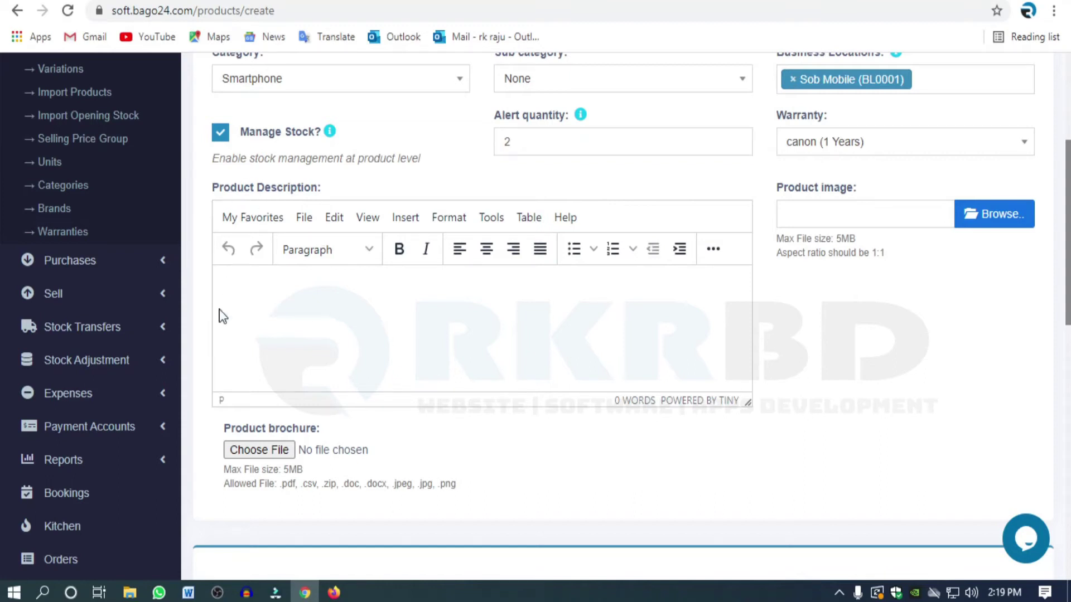
{"action": "scroll", "coordinate": [397, 335], "scroll_direction": "down", "scroll_amount": 1}
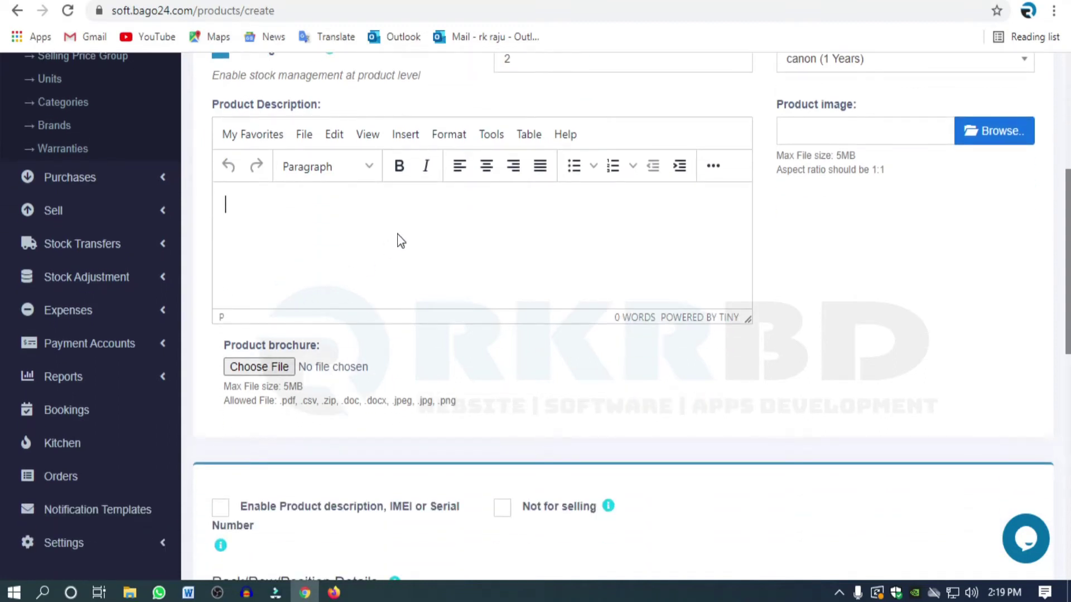
{"action": "scroll", "coordinate": [500, 303], "scroll_direction": "up", "scroll_amount": 2}
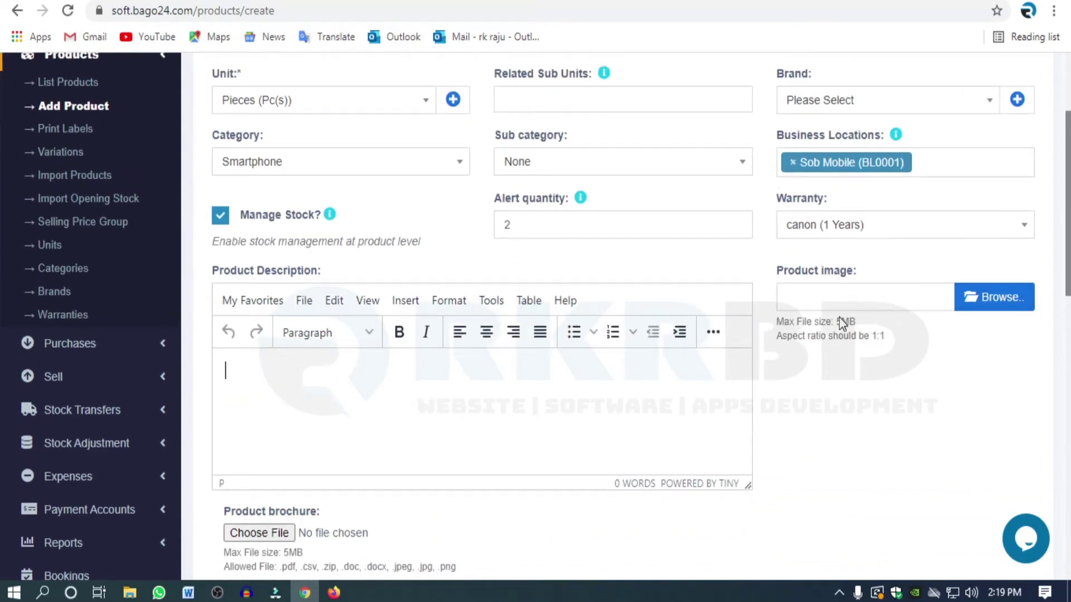
Add a new brand named walton from the product form and save it as the product's brand
{"action": "left_click", "coordinate": [827, 101]}
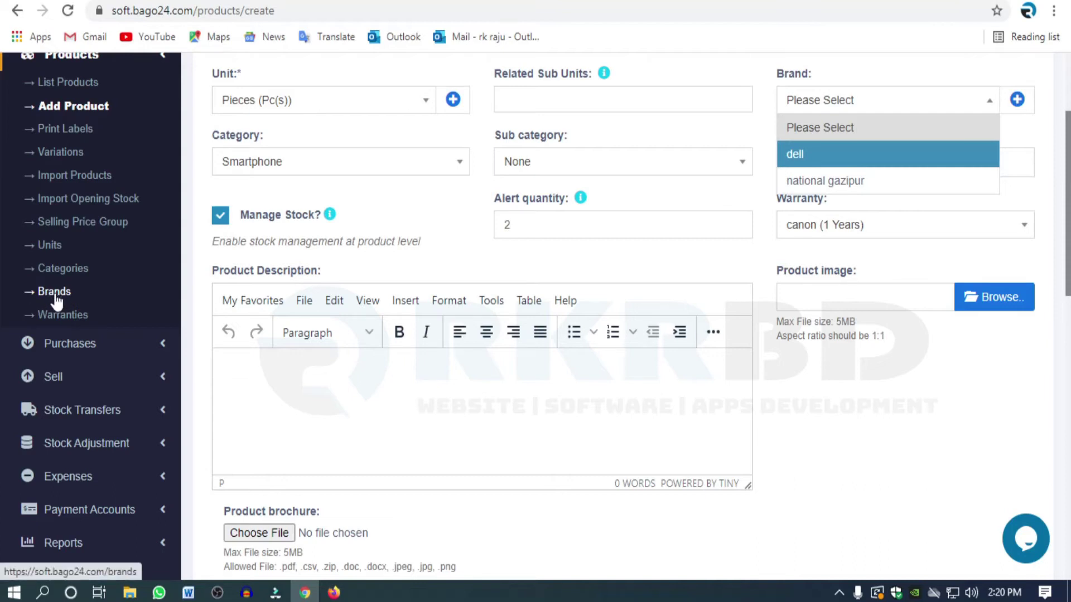
{"action": "left_click", "coordinate": [1040, 107]}
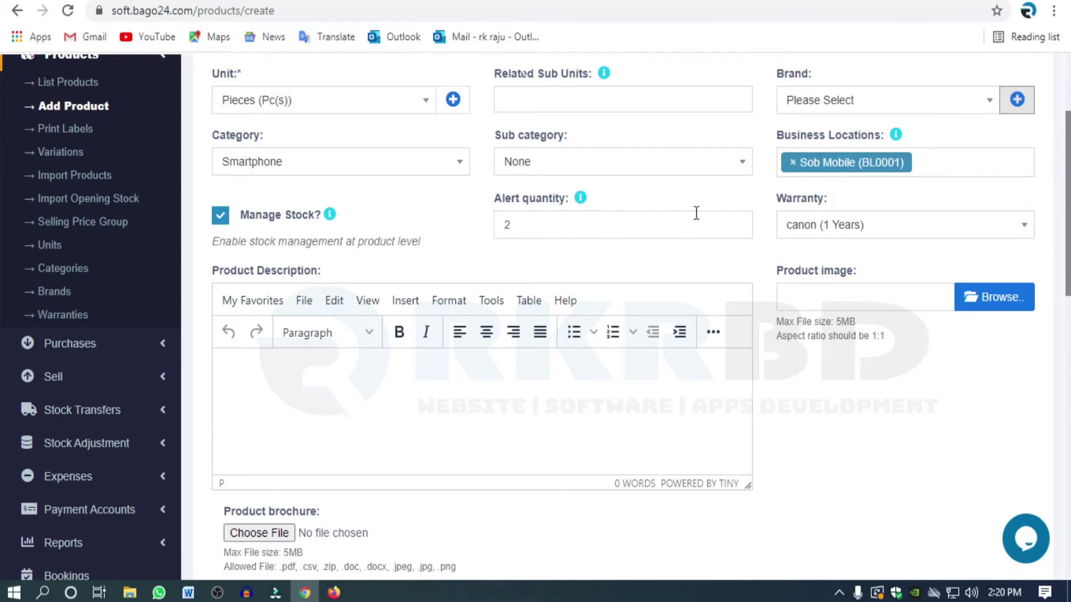
{"action": "left_click", "coordinate": [1015, 106]}
{"action": "left_click", "coordinate": [394, 175]}
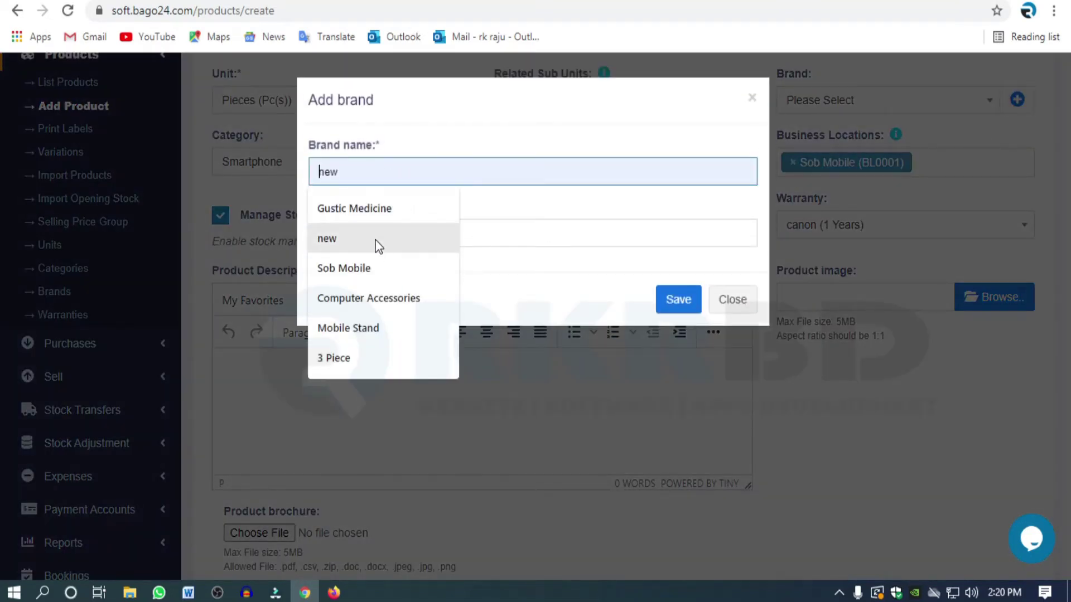
{"action": "type", "text": "wal"}
{"action": "left_click", "coordinate": [371, 216]}
{"action": "left_click", "coordinate": [690, 305]}
{"action": "scroll", "coordinate": [933, 210], "scroll_direction": "up", "scroll_amount": 2}
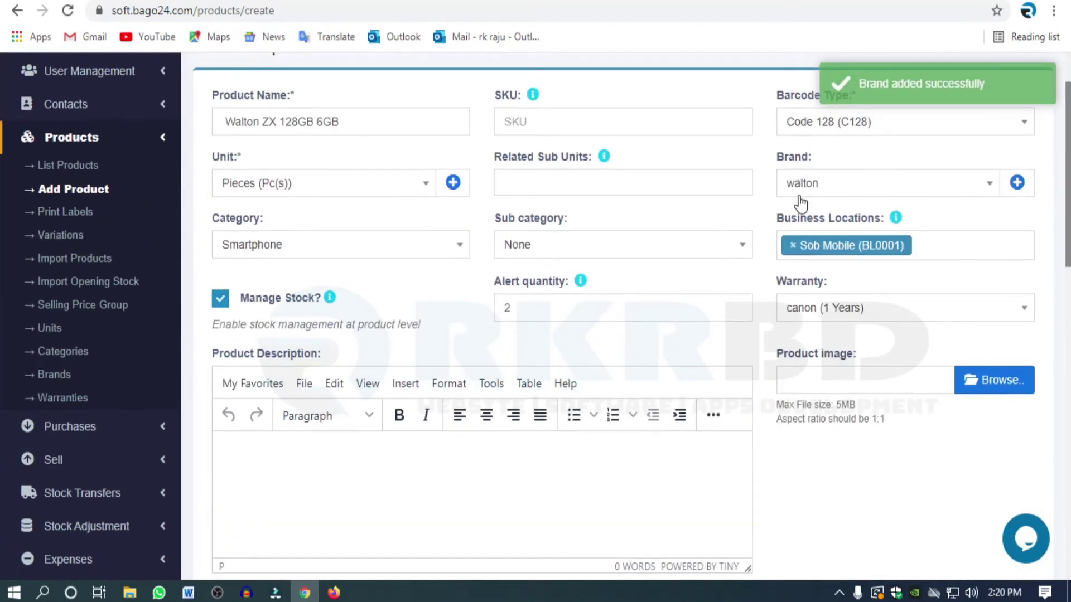
{"action": "scroll", "coordinate": [801, 207], "scroll_direction": "up", "scroll_amount": 2}
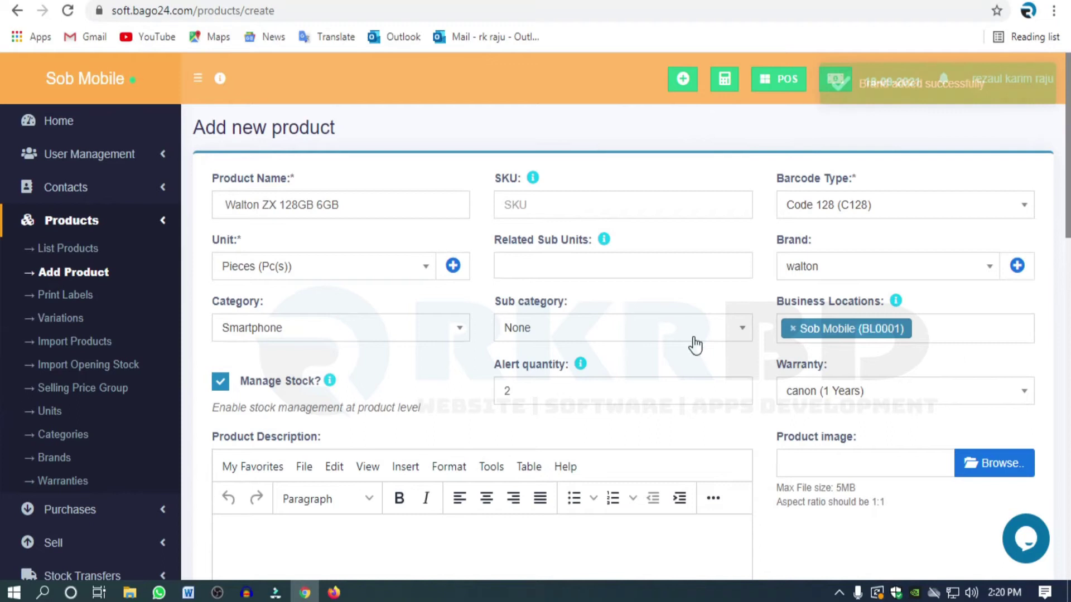
{"action": "scroll", "coordinate": [694, 357], "scroll_direction": "down", "scroll_amount": 2}
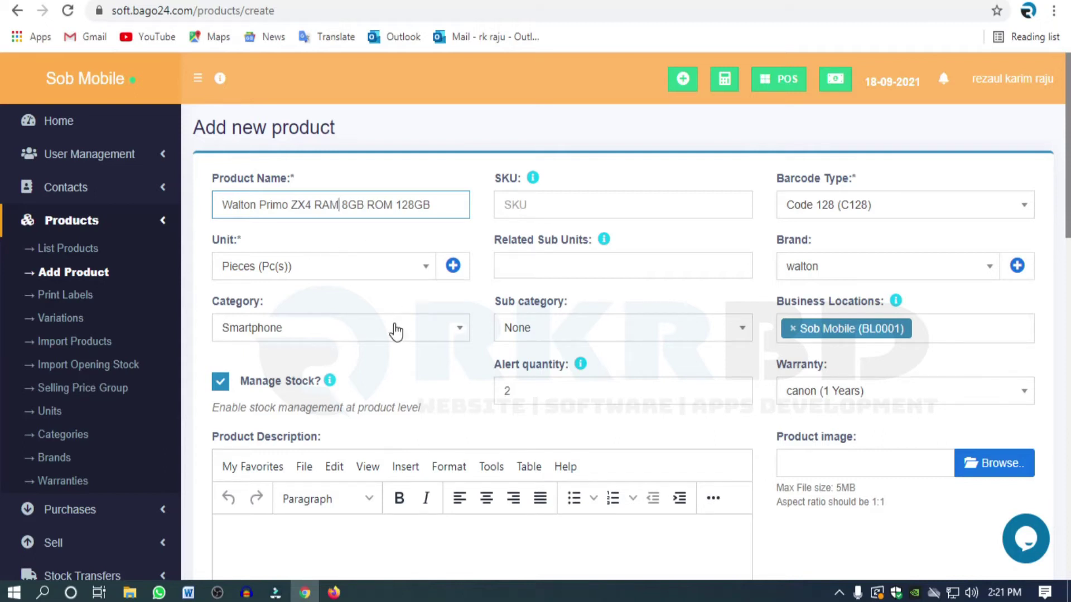
{"action": "left_click_drag", "start_coordinate": [224, 204], "coordinate": [449, 200]}
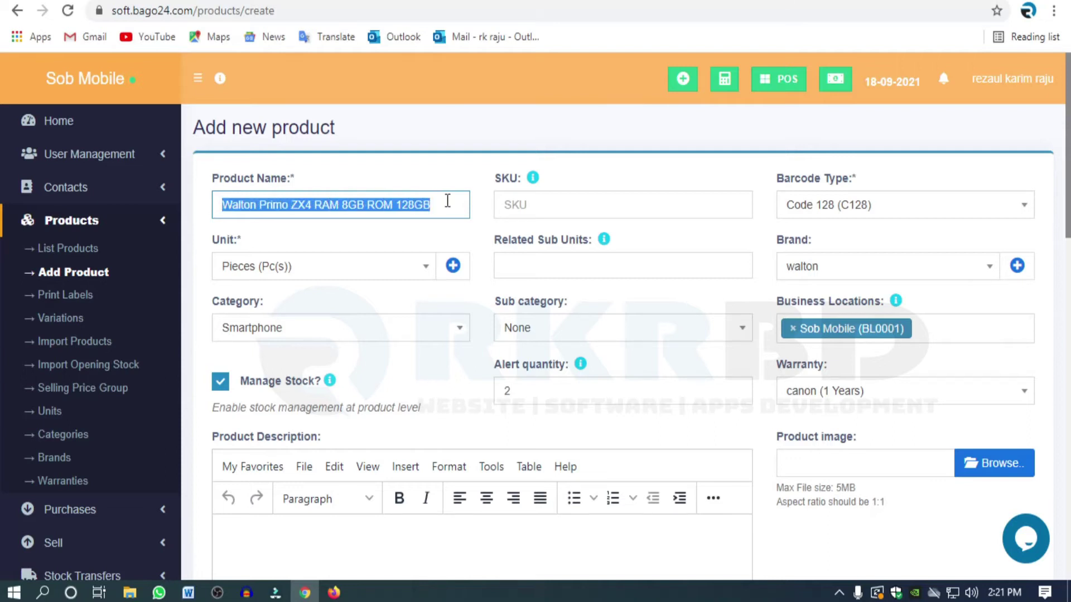
Remove the RAM and ROM details from the product name, leaving it as Walton Primo ZX4
{"action": "left_click", "coordinate": [438, 206]}
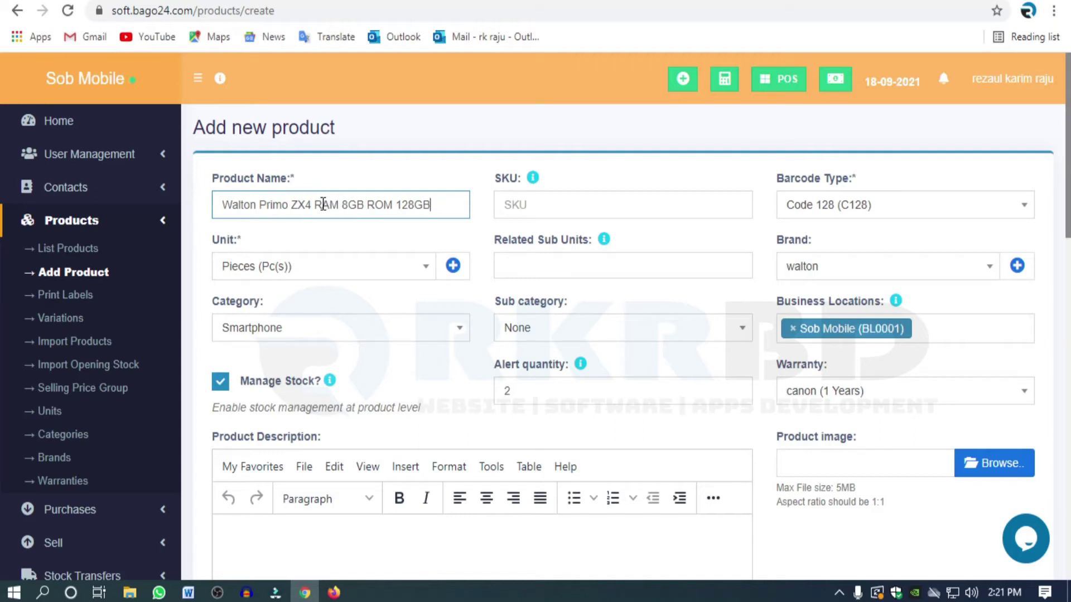
{"action": "left_click_drag", "start_coordinate": [318, 204], "coordinate": [425, 204]}
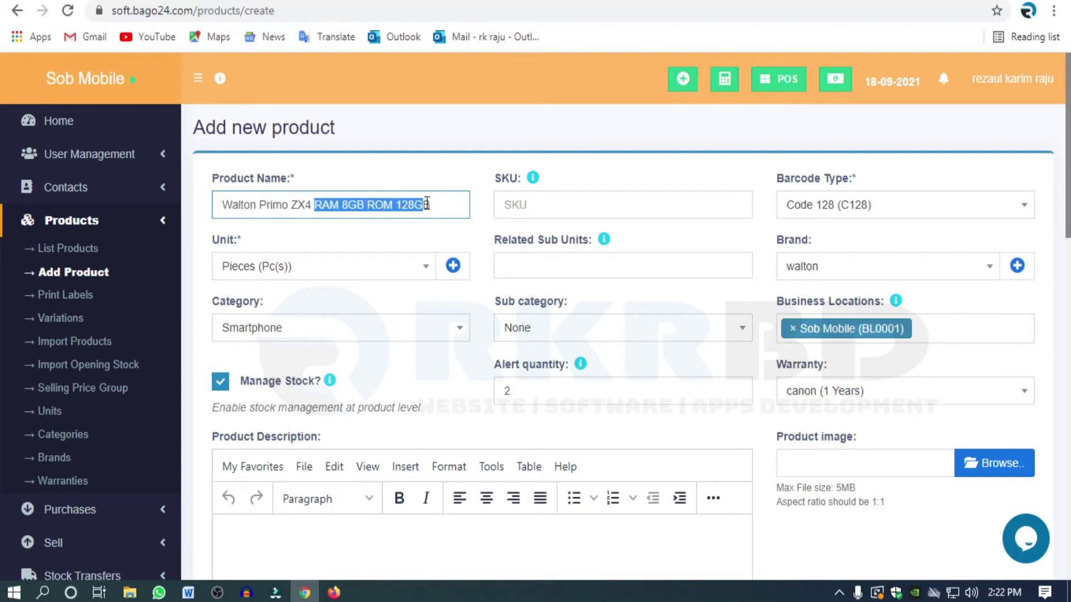
{"action": "triple_click", "coordinate": [438, 204]}
{"action": "left_click", "coordinate": [404, 211]}
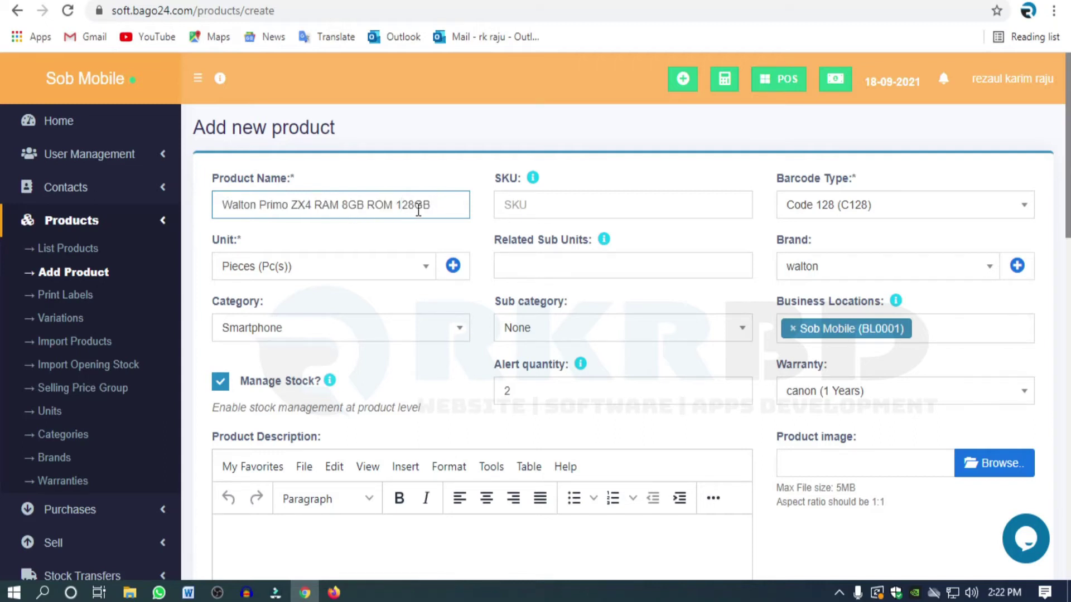
{"action": "left_click_drag", "start_coordinate": [446, 203], "coordinate": [322, 207]}
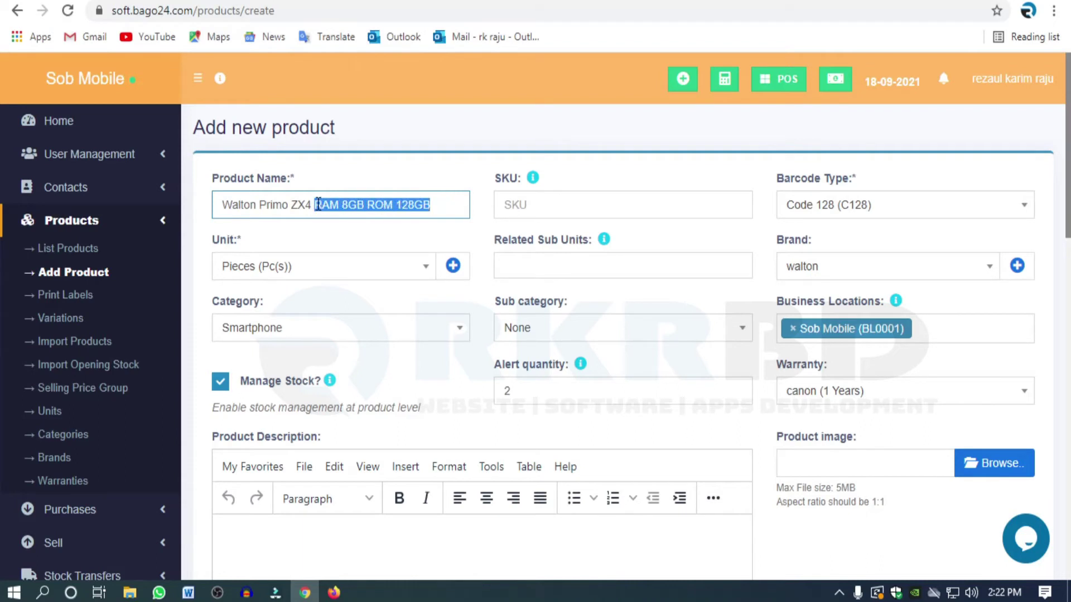
{"action": "triple_click", "coordinate": [319, 205]}
{"action": "left_click", "coordinate": [320, 209]}
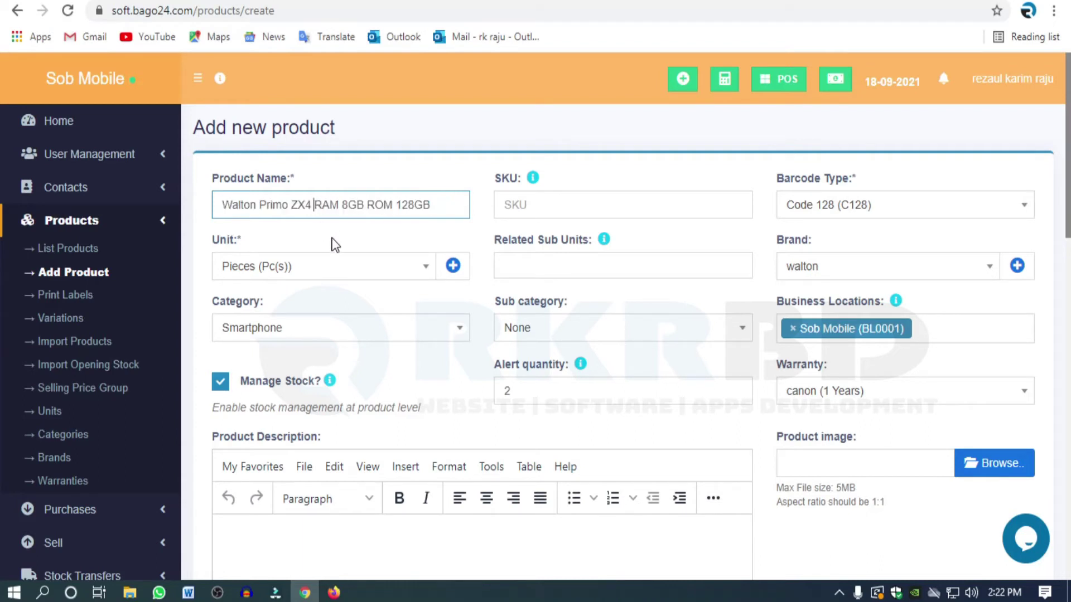
{"action": "key", "text": "Delete"}
{"action": "key", "text": "Delete"}
{"action": "key", "text": "Delete"}
{"action": "key", "text": "Delete"}
{"action": "key", "text": "Delete"}
{"action": "key", "text": "Delete"}
{"action": "key", "text": "Delete"}
{"action": "key", "text": "Delete"}
{"action": "key", "text": "Delete"}
{"action": "key", "text": "Delete"}
{"action": "key", "text": "Delete"}
{"action": "key", "text": "Delete"}
{"action": "key", "text": "Delete"}
{"action": "key", "text": "Delete"}
{"action": "key", "text": "Delete"}
{"action": "key", "text": "Delete"}
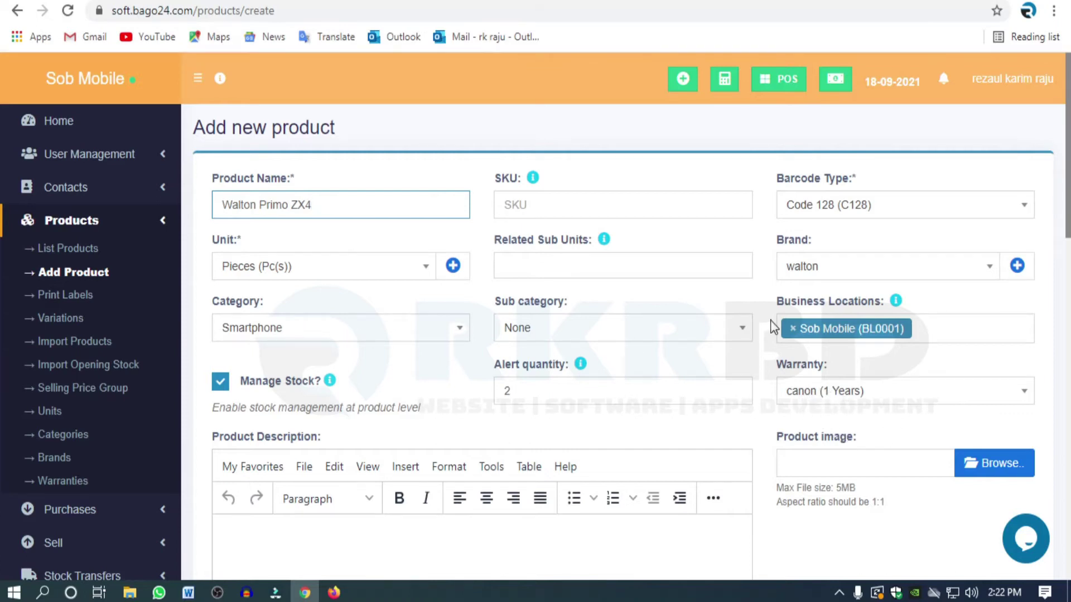
Capture the Primo ZX4 phone picture from the Walton product page and save it as Screenshot_1.png
{"action": "scroll", "coordinate": [773, 326], "scroll_direction": "down", "scroll_amount": 1}
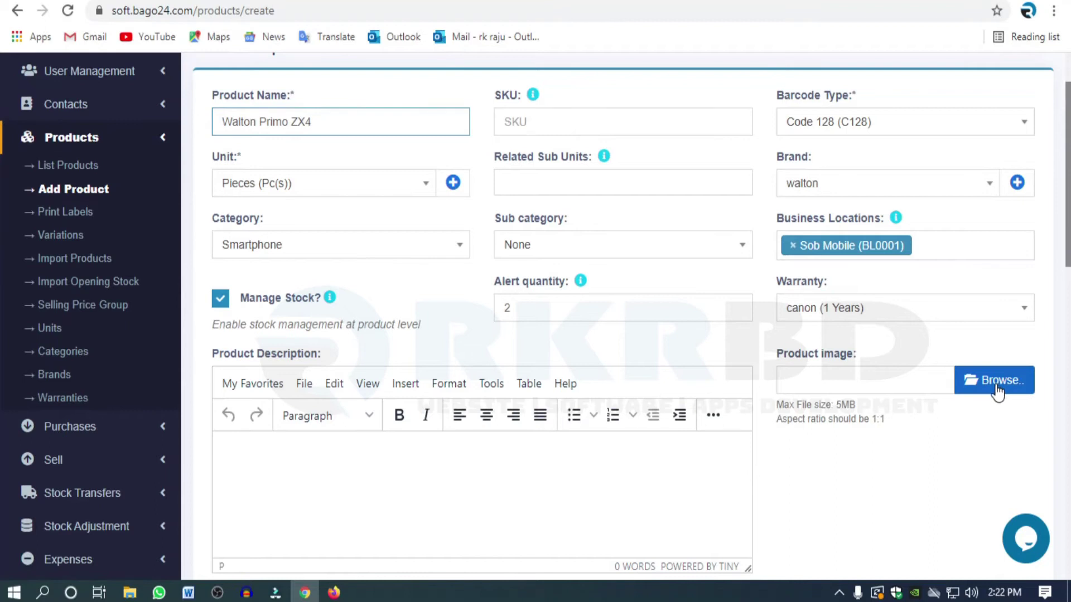
{"action": "key", "text": "ctrl+Tab"}
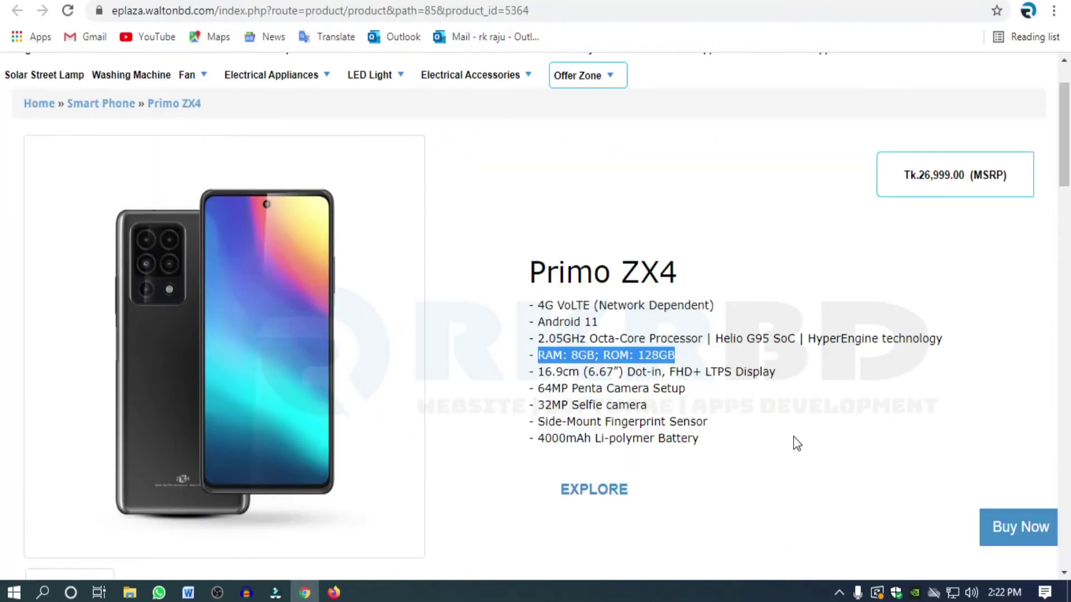
{"action": "key", "text": "Print"}
{"action": "left_click_drag", "start_coordinate": [32, 135], "coordinate": [394, 548]}
{"action": "left_click", "coordinate": [360, 567]}
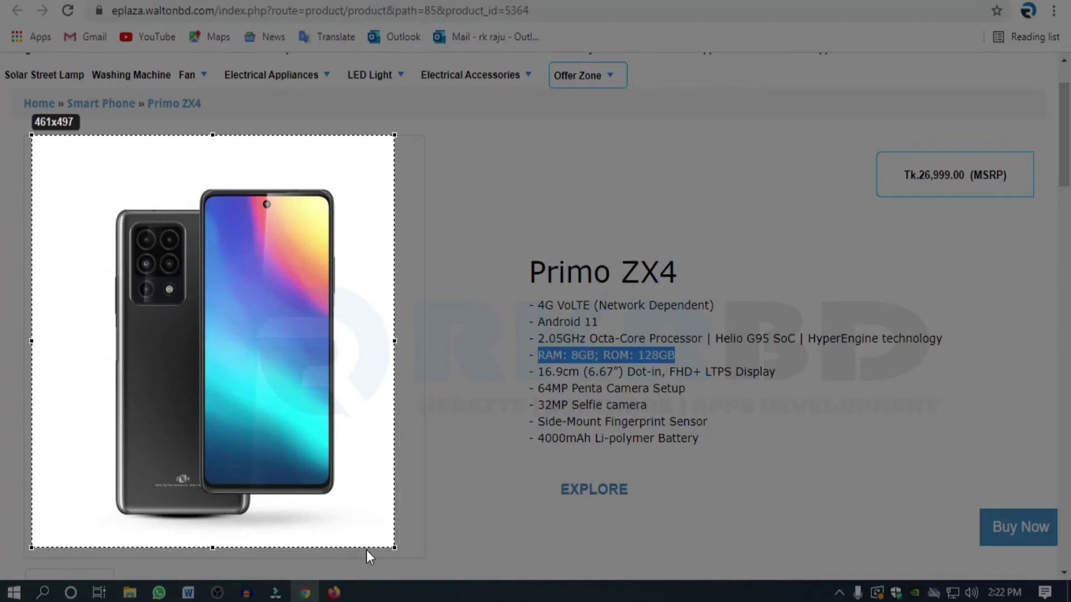
{"action": "left_click", "coordinate": [881, 451]}
{"action": "key", "text": "ctrl+Tab"}
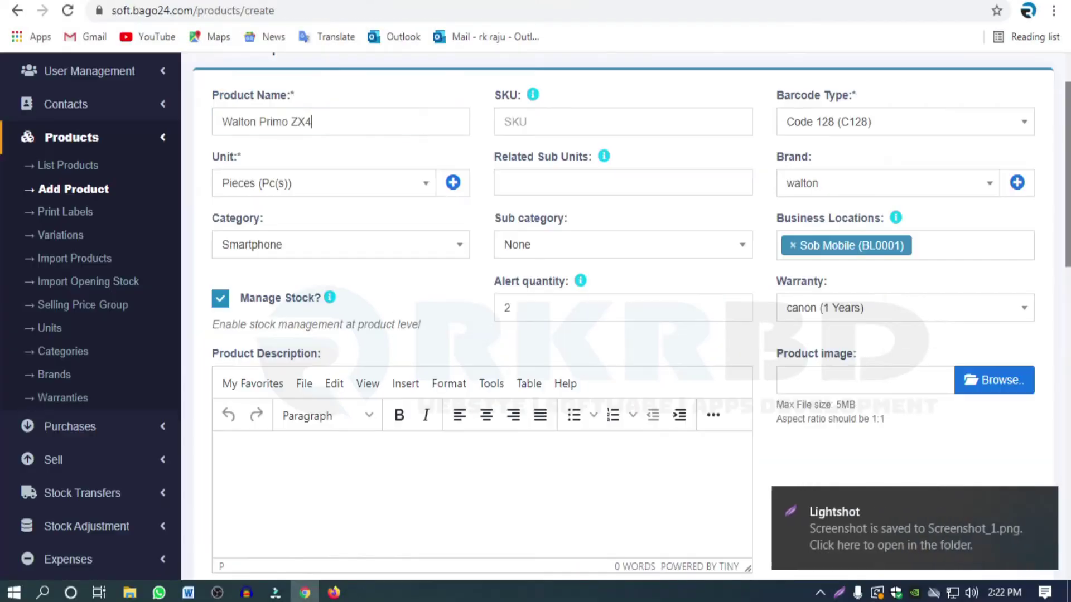
Upload Screenshot_1.png from the Desktop as the product image
{"action": "left_click", "coordinate": [994, 380]}
{"action": "scroll", "coordinate": [232, 107], "scroll_direction": "down", "scroll_amount": 5}
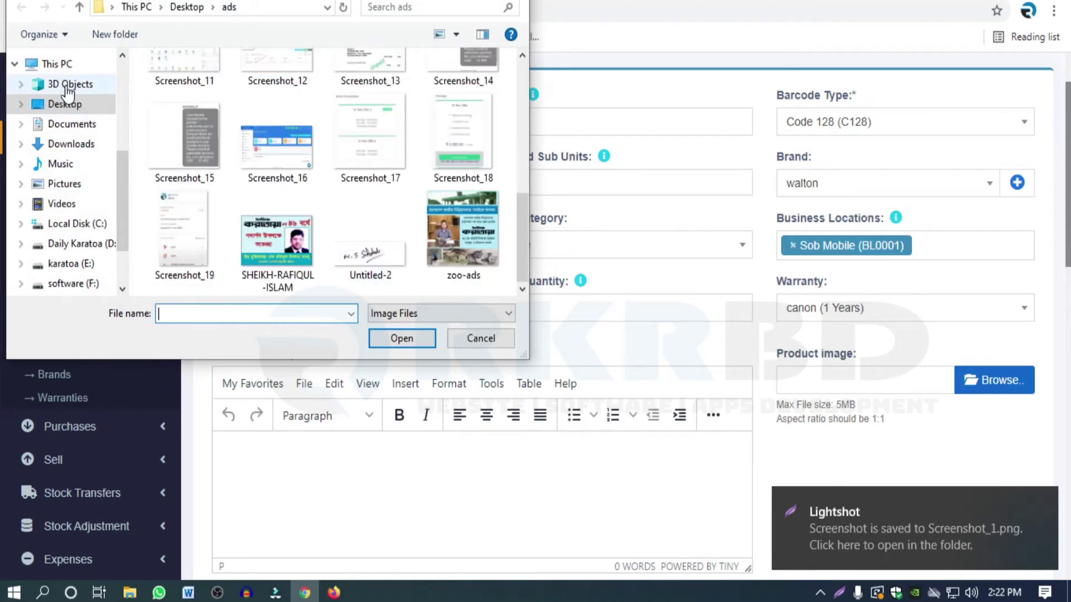
{"action": "left_click", "coordinate": [65, 104]}
{"action": "scroll", "coordinate": [328, 214], "scroll_direction": "down", "scroll_amount": 1}
{"action": "double_click", "coordinate": [265, 129]}
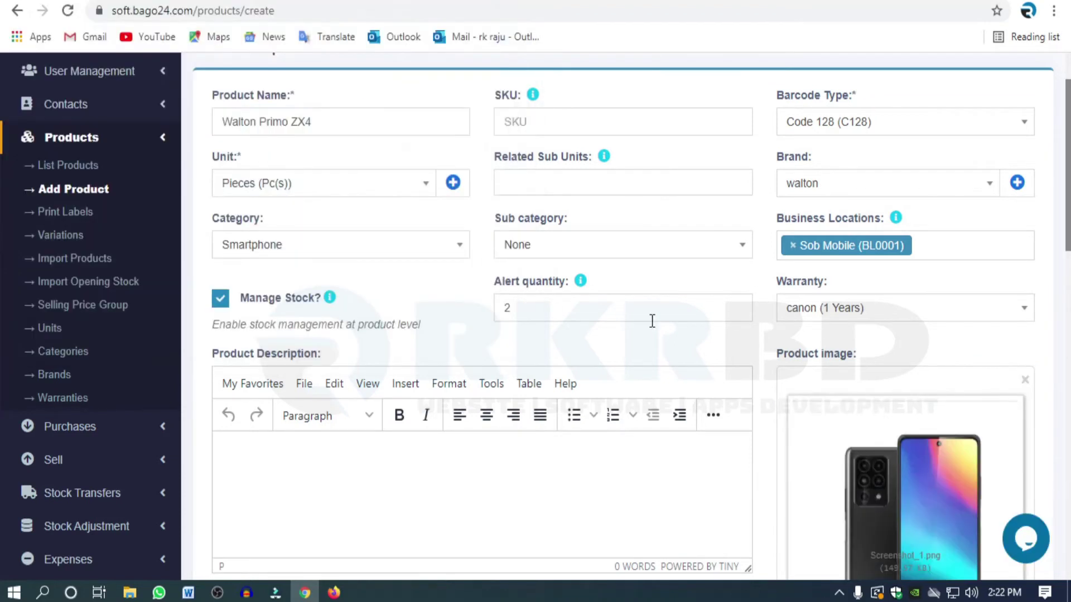
Review the remaining form fields and the product type choices against the RAM and ROM specification on the Walton page, keeping the type Single
{"action": "scroll", "coordinate": [1004, 400], "scroll_direction": "down", "scroll_amount": 4}
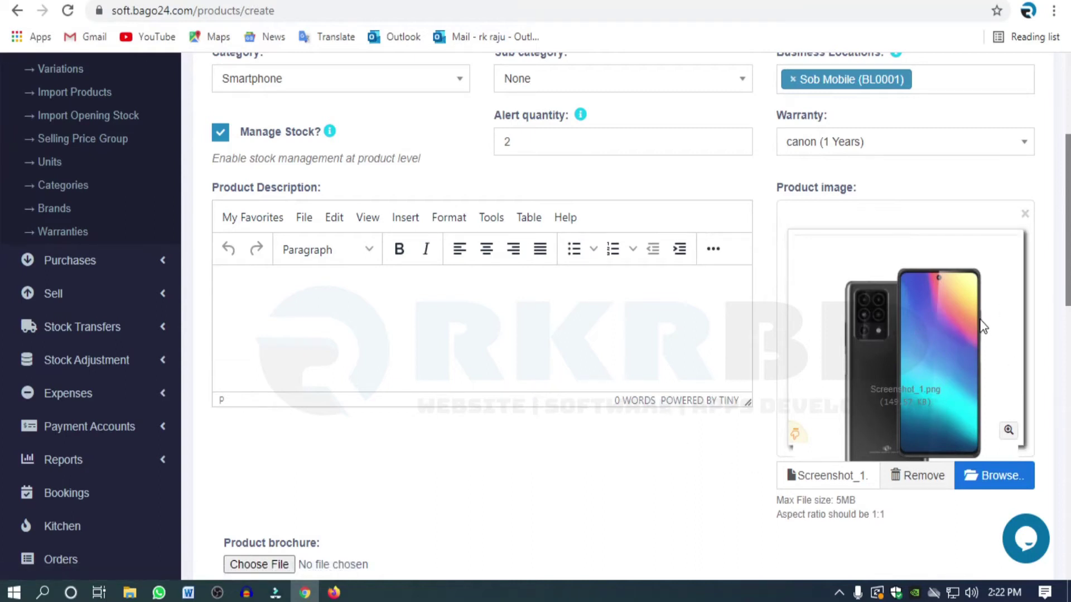
{"action": "scroll", "coordinate": [721, 337], "scroll_direction": "up", "scroll_amount": 2}
{"action": "scroll", "coordinate": [401, 302], "scroll_direction": "up", "scroll_amount": 3}
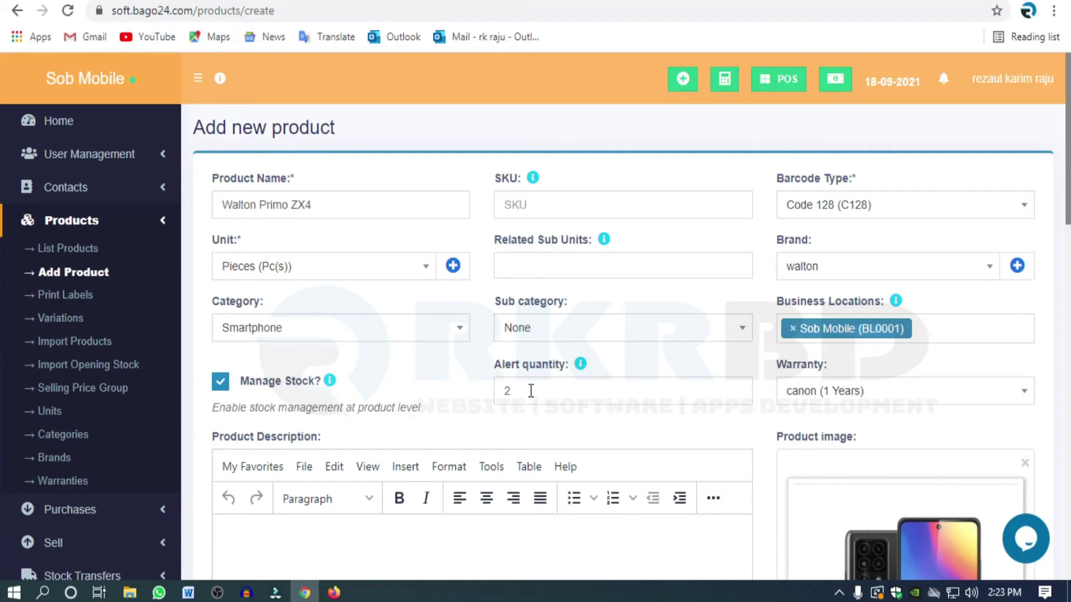
{"action": "scroll", "coordinate": [535, 390], "scroll_direction": "down", "scroll_amount": 13}
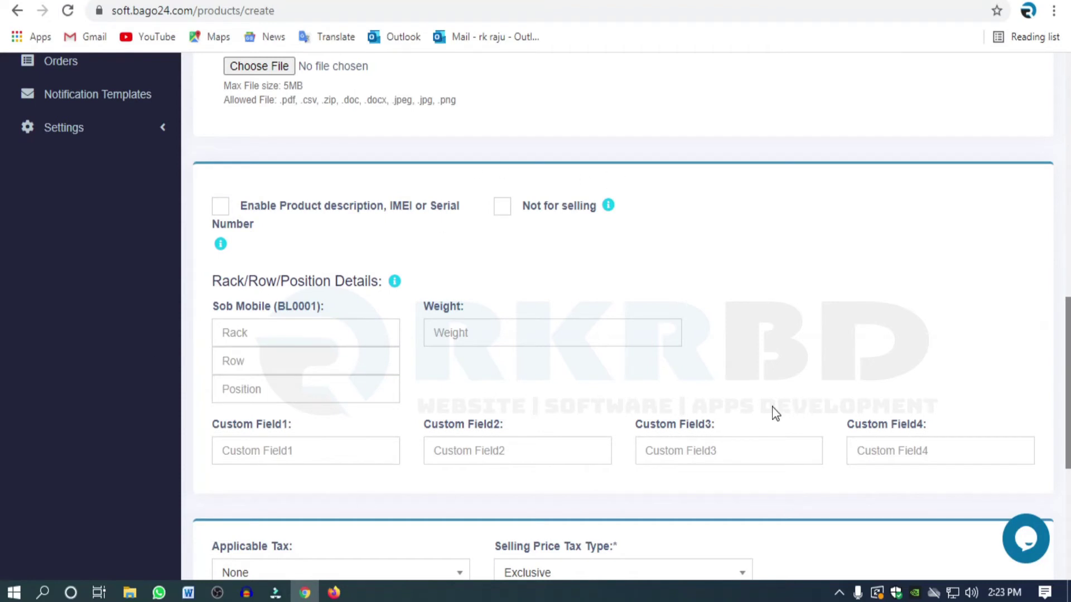
{"action": "scroll", "coordinate": [776, 413], "scroll_direction": "down", "scroll_amount": 4}
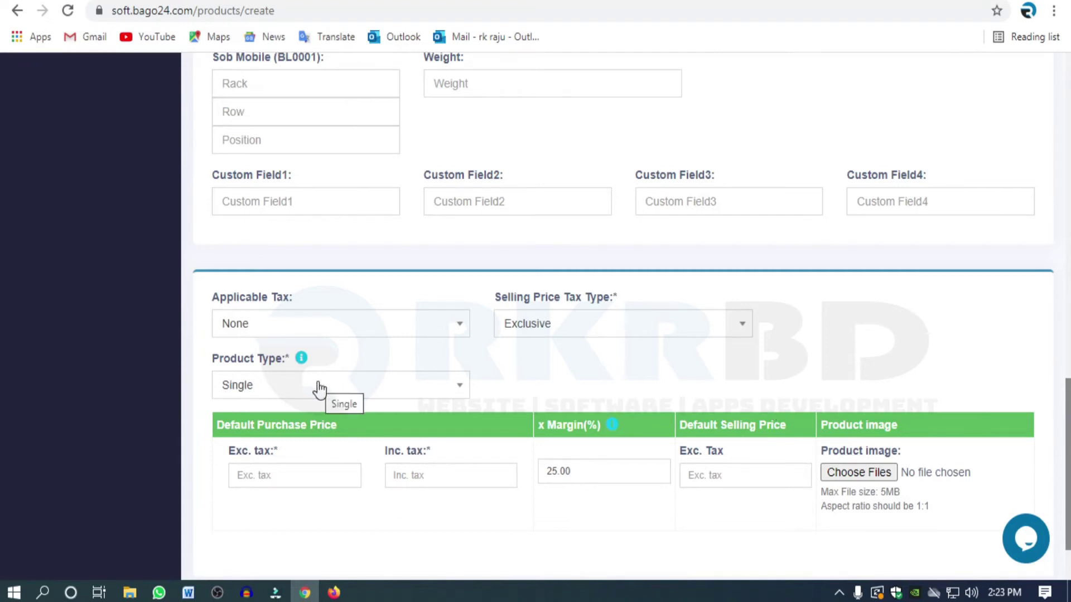
{"action": "left_click", "coordinate": [245, 391]}
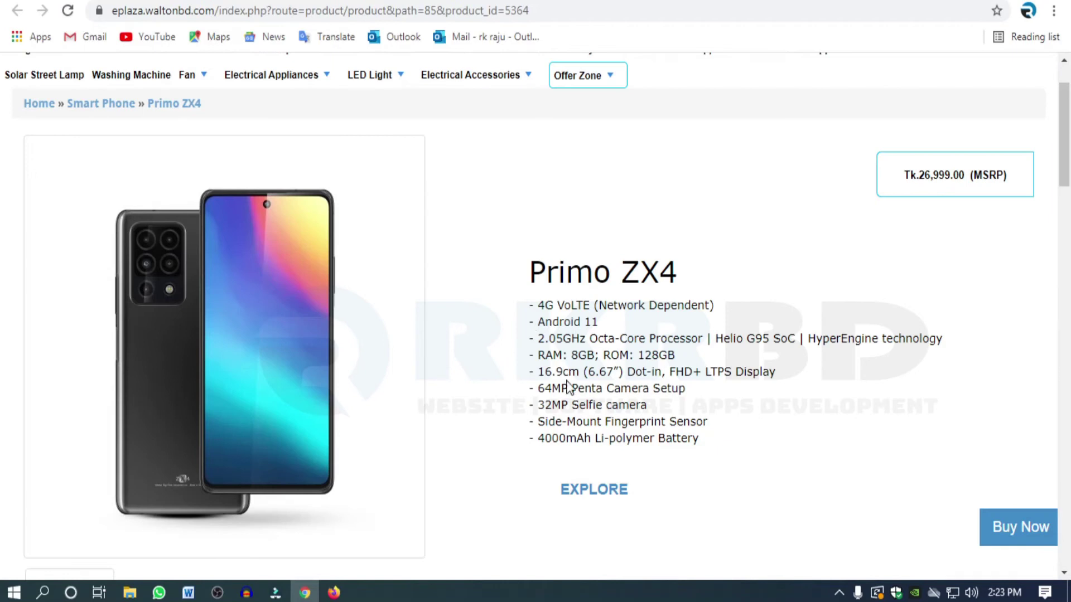
{"action": "left_click_drag", "start_coordinate": [572, 354], "coordinate": [604, 339]}
{"action": "left_click", "coordinate": [648, 377]}
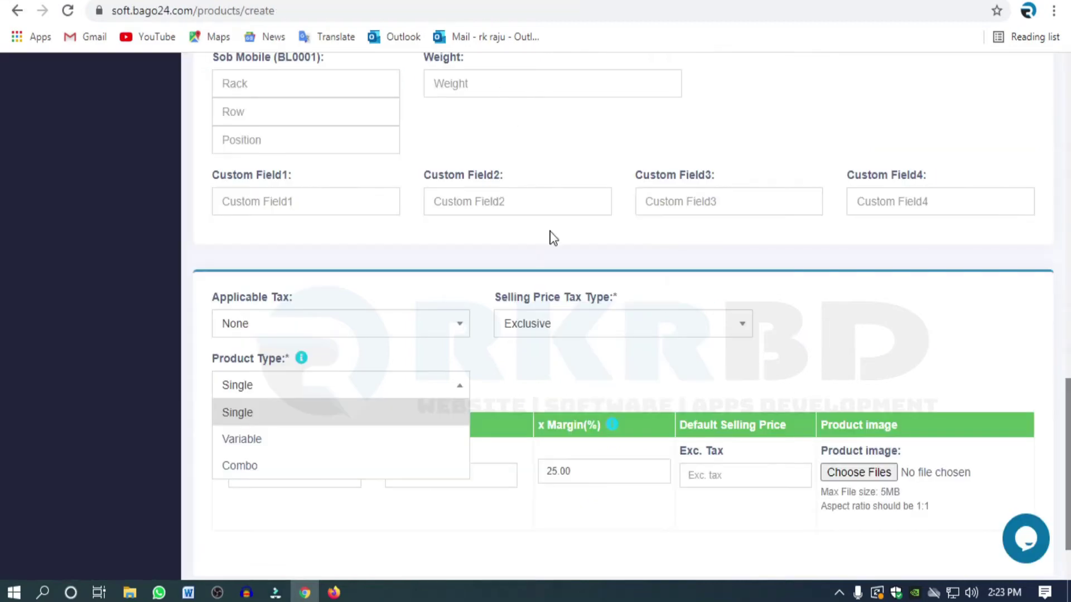
{"action": "scroll", "coordinate": [550, 357], "scroll_direction": "down", "scroll_amount": 2}
{"action": "left_click", "coordinate": [339, 433]}
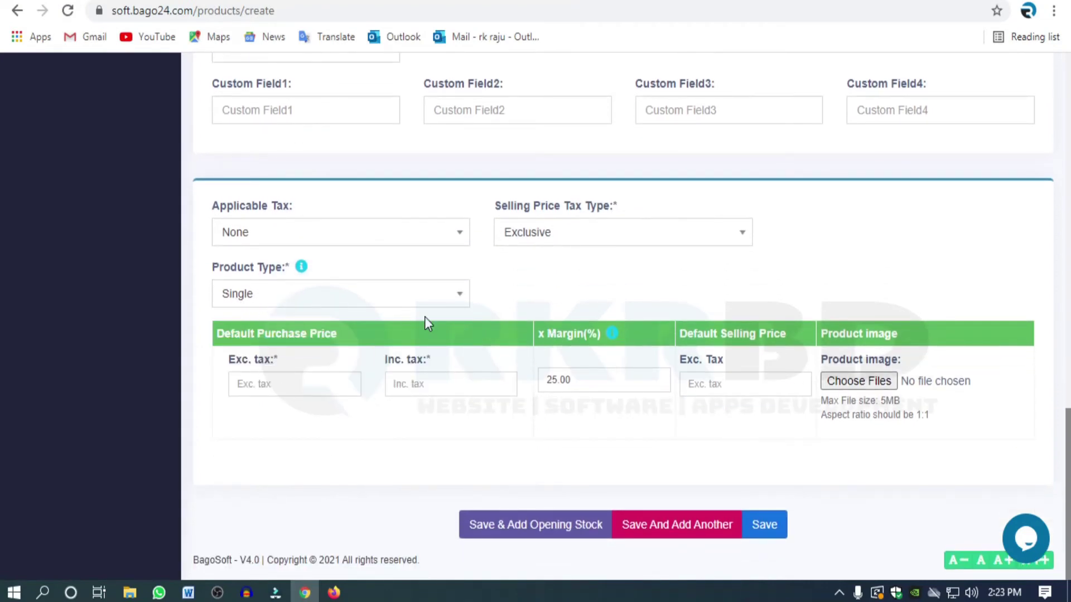
Enable product description, IMEI or serial number for the product
{"action": "scroll", "coordinate": [629, 395], "scroll_direction": "up", "scroll_amount": 8}
{"action": "scroll", "coordinate": [634, 396], "scroll_direction": "down", "scroll_amount": 8}
{"action": "scroll", "coordinate": [384, 363], "scroll_direction": "up", "scroll_amount": 7}
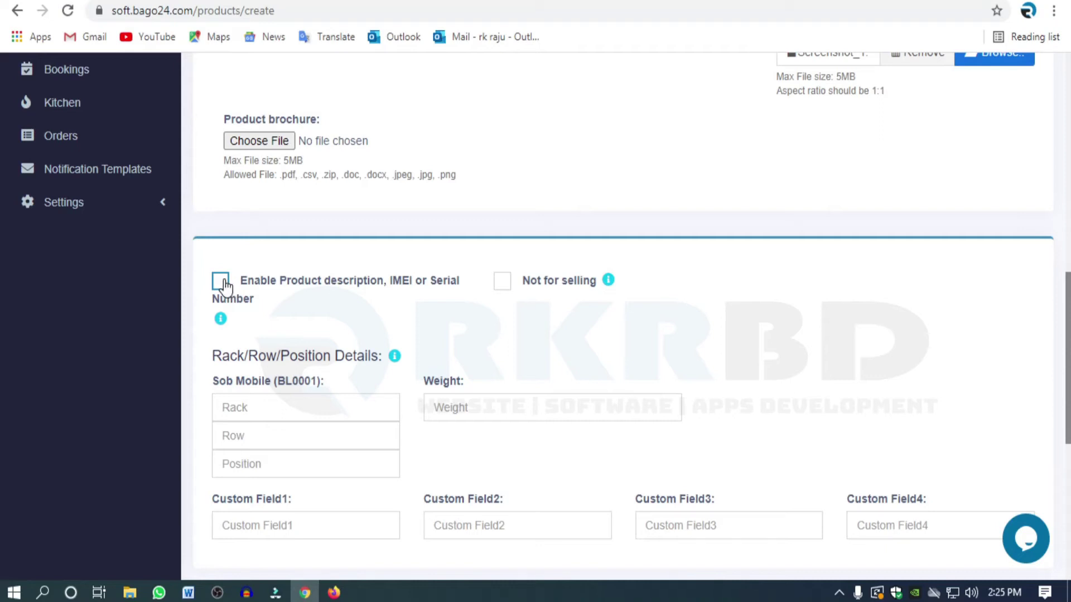
{"action": "left_click", "coordinate": [222, 283]}
{"action": "scroll", "coordinate": [353, 357], "scroll_direction": "down", "scroll_amount": 7}
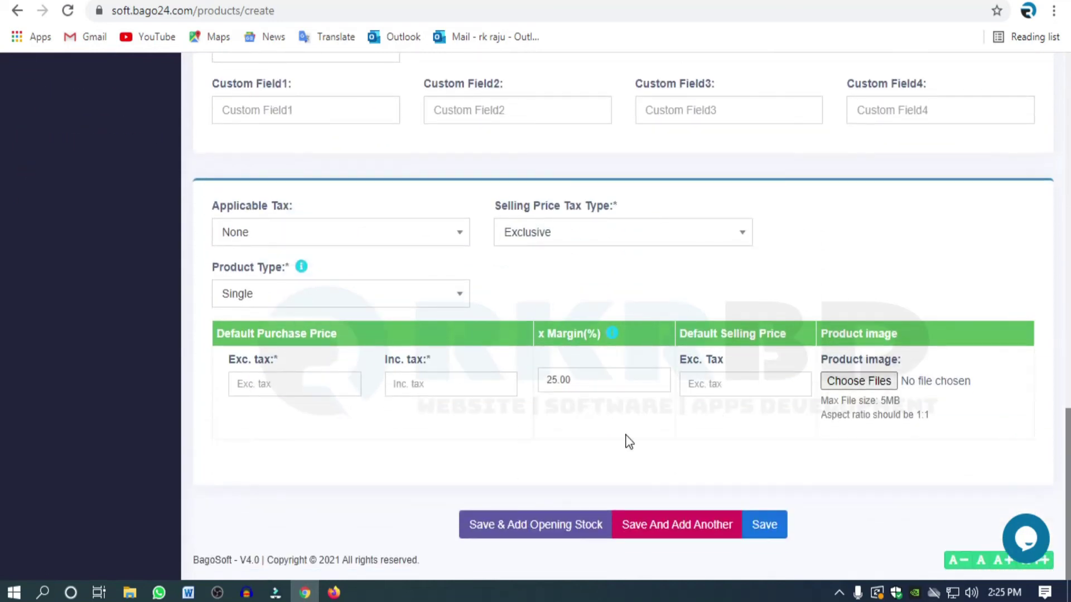
Copy the Primo ZX4 heading and specification list from the Walton page into the product description
{"action": "scroll", "coordinate": [578, 368], "scroll_direction": "up", "scroll_amount": 15}
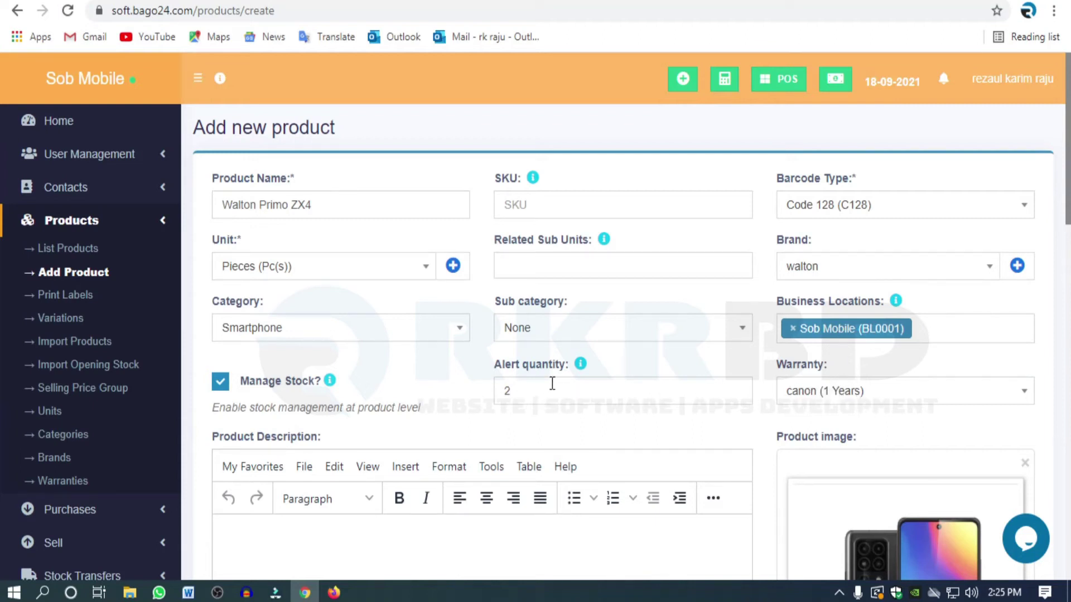
{"action": "scroll", "coordinate": [826, 279], "scroll_direction": "down", "scroll_amount": 5}
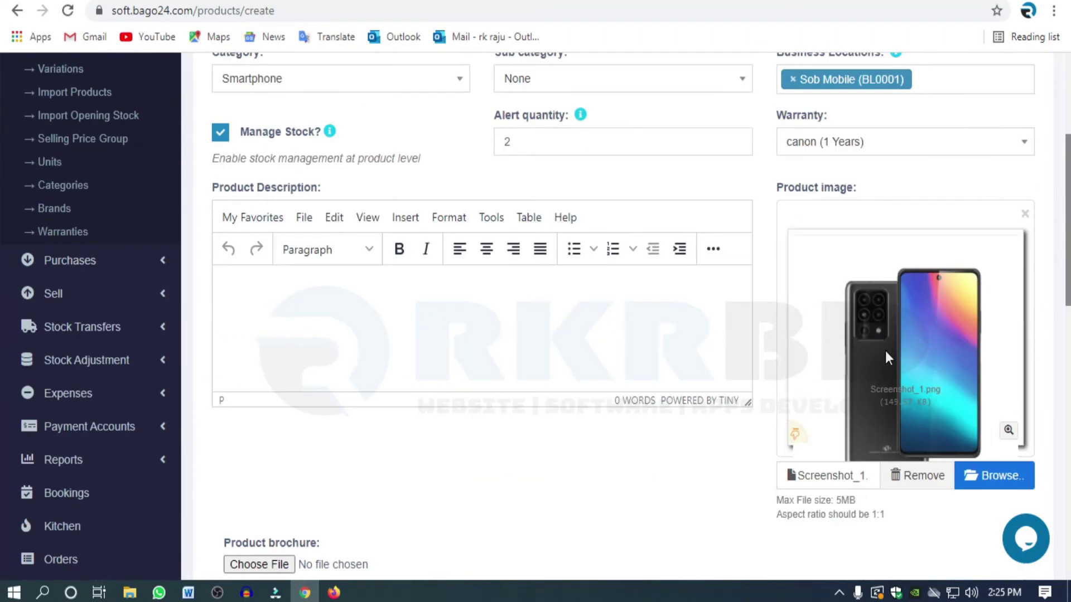
{"action": "left_click", "coordinate": [358, 310]}
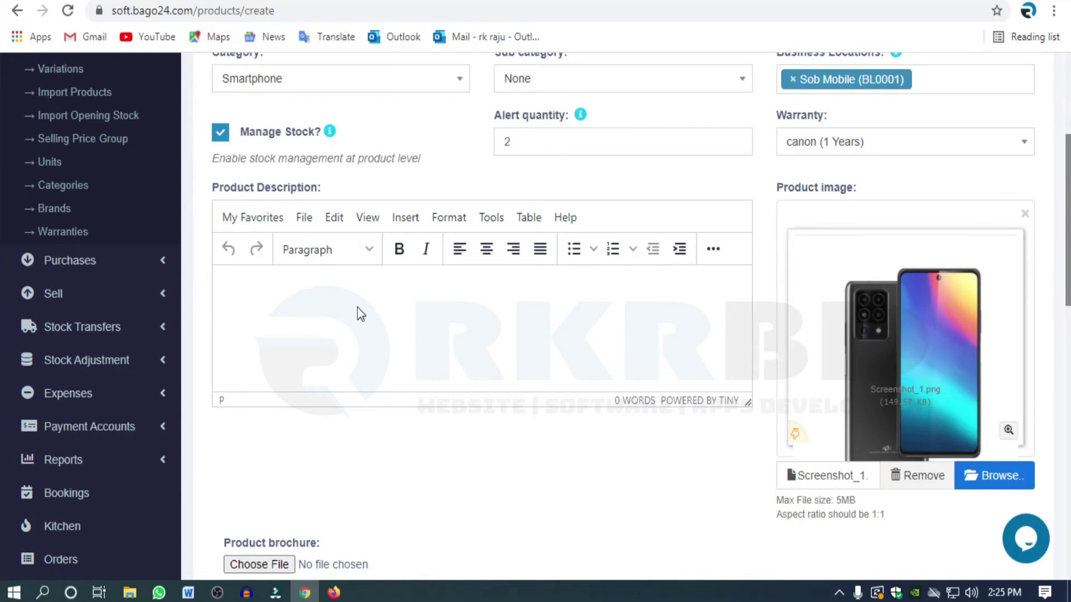
{"action": "key", "text": "ctrl+Tab"}
{"action": "scroll", "coordinate": [552, 122], "scroll_direction": "down", "scroll_amount": 2}
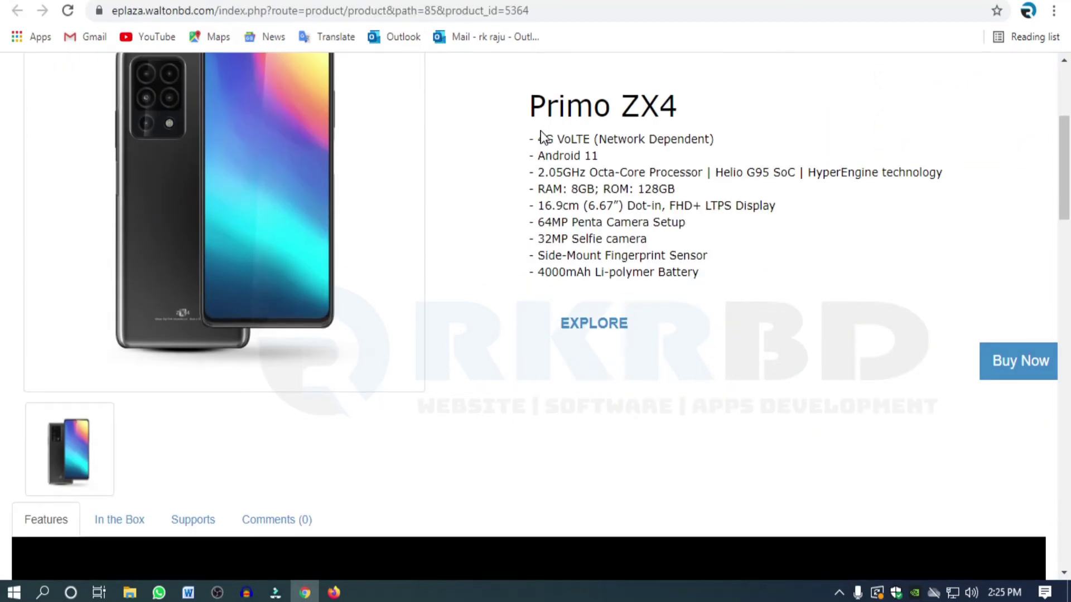
{"action": "left_click_drag", "start_coordinate": [533, 104], "coordinate": [798, 282]}
{"action": "key", "text": "ctrl+c"}
{"action": "key", "text": "ctrl+shift+Tab"}
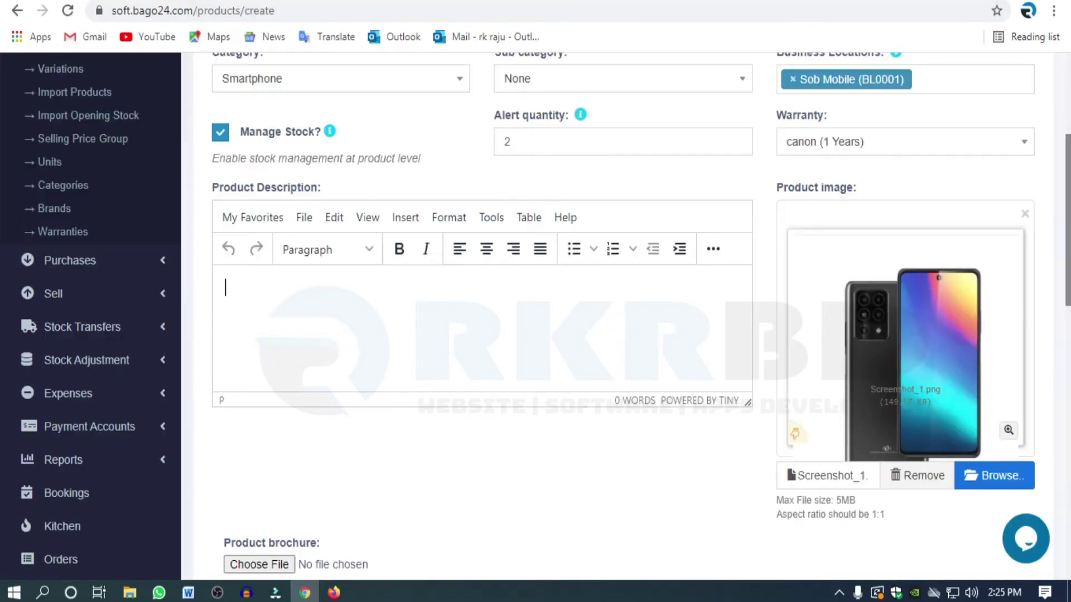
{"action": "left_click", "coordinate": [261, 330]}
{"action": "key", "text": "ctrl+v"}
{"action": "scroll", "coordinate": [417, 346], "scroll_direction": "up", "scroll_amount": 5}
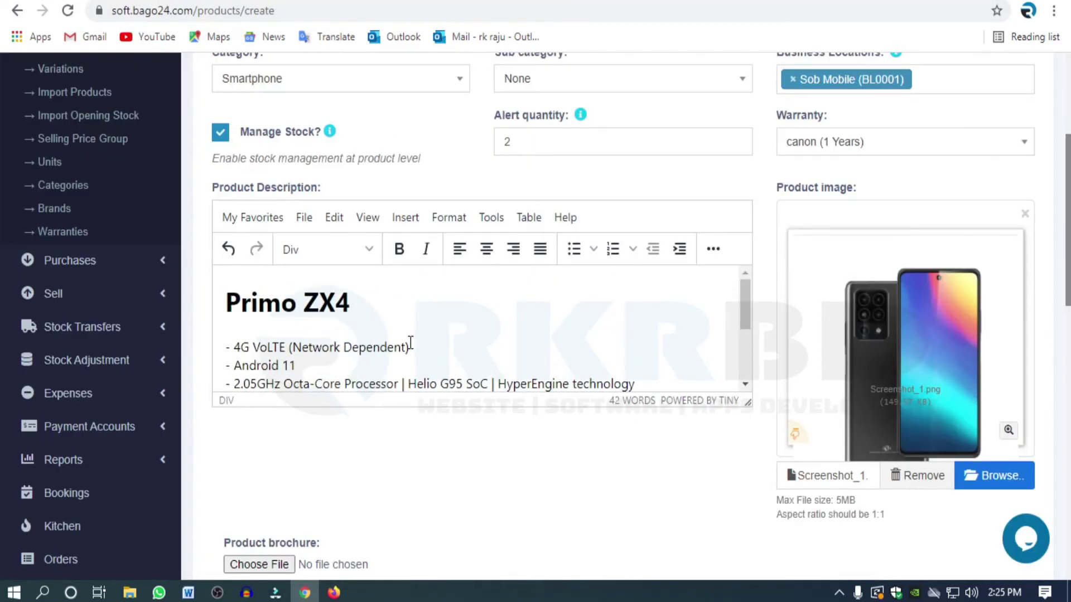
Try to save the product and proceed to adding its opening stock
{"action": "scroll", "coordinate": [418, 335], "scroll_direction": "down", "scroll_amount": 8}
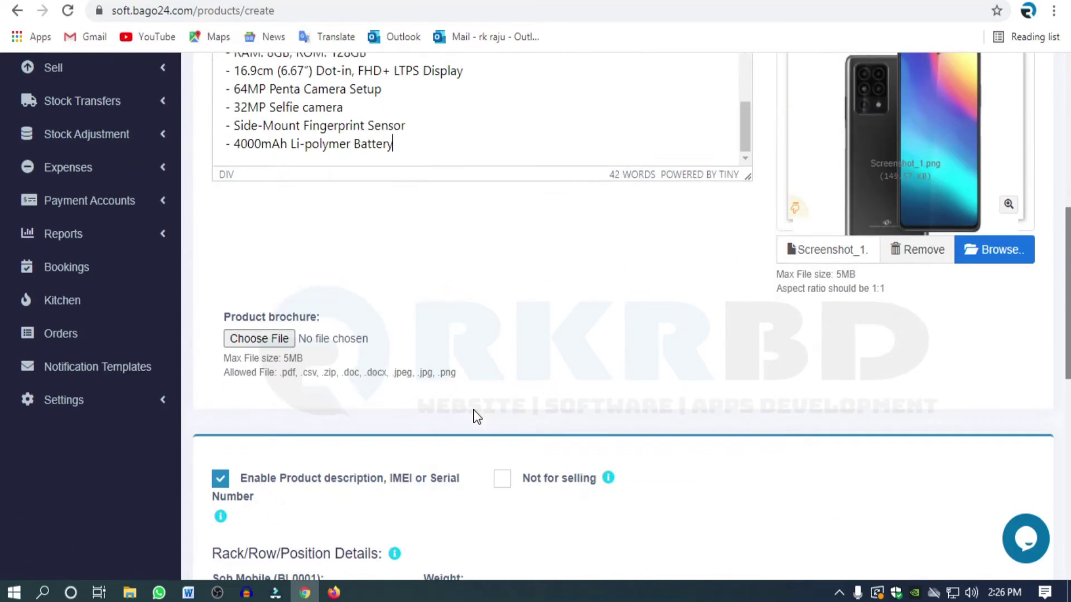
{"action": "scroll", "coordinate": [585, 397], "scroll_direction": "down", "scroll_amount": 4}
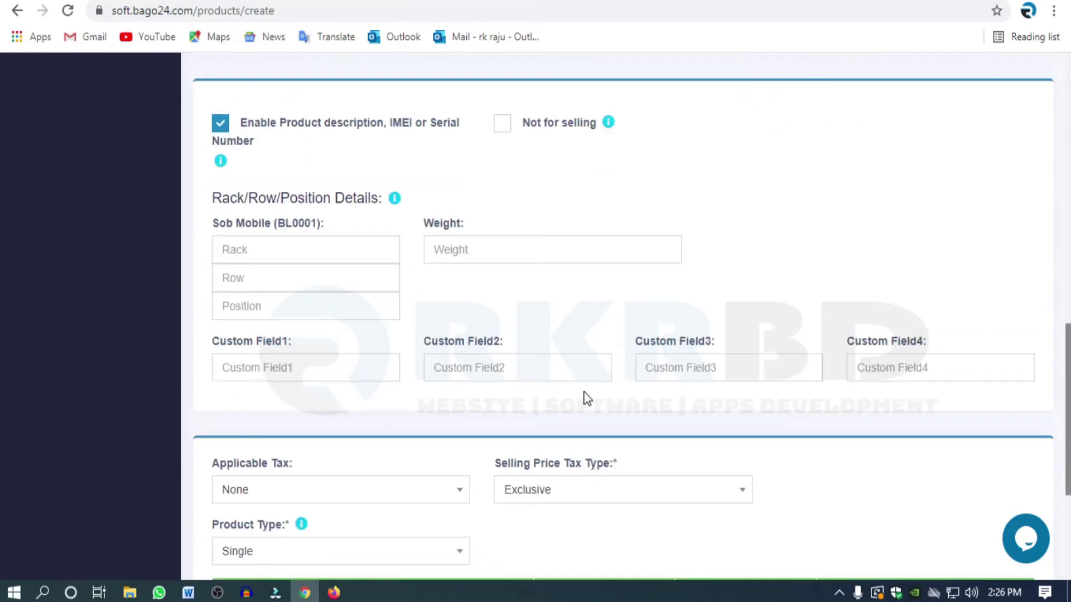
{"action": "scroll", "coordinate": [490, 373], "scroll_direction": "down", "scroll_amount": 4}
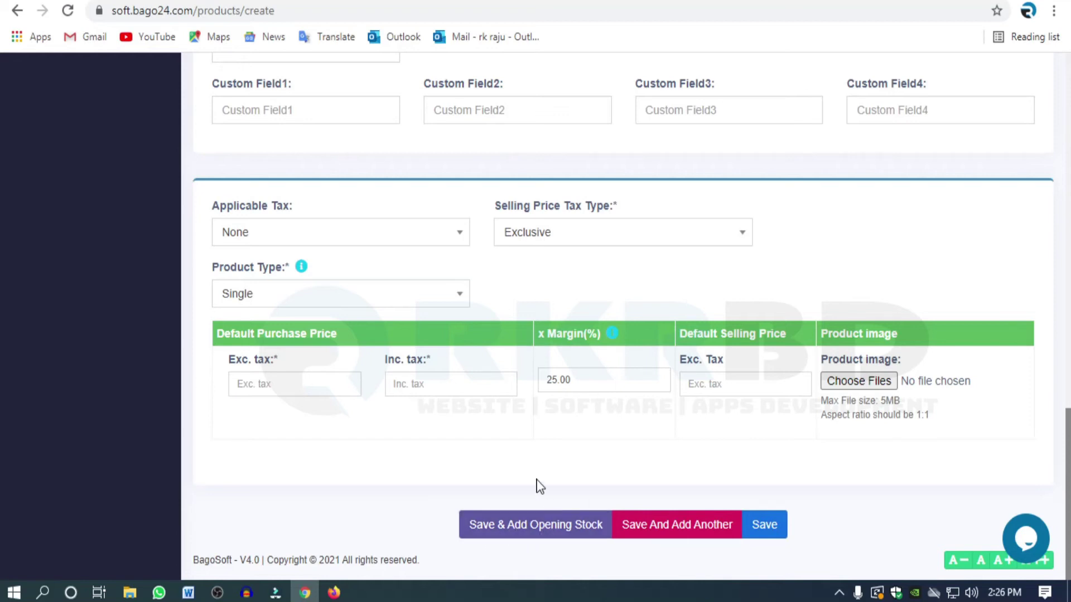
{"action": "scroll", "coordinate": [527, 418], "scroll_direction": "up", "scroll_amount": 15}
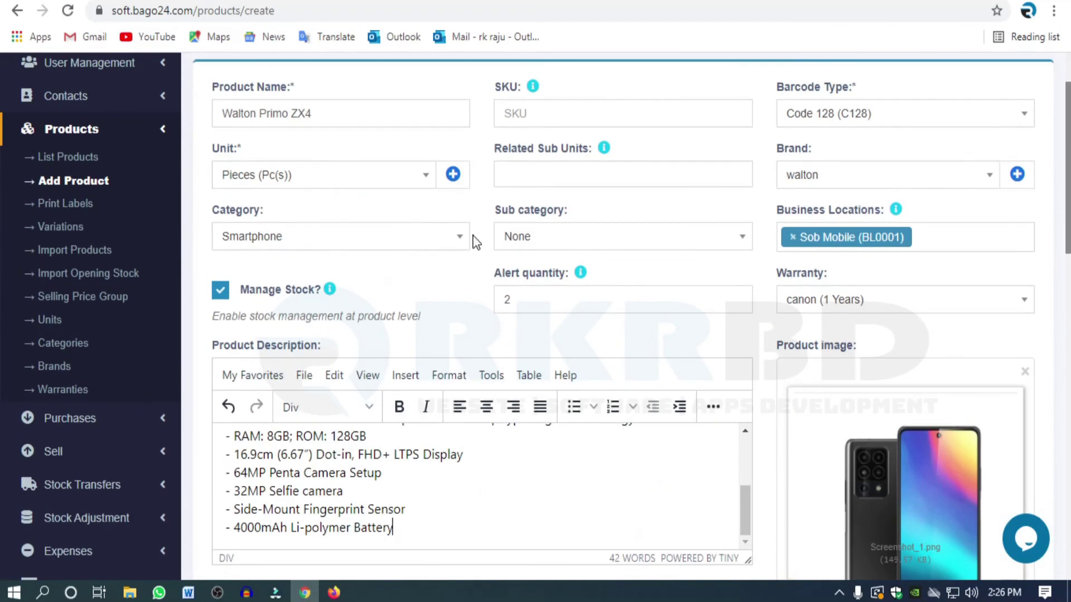
{"action": "scroll", "coordinate": [939, 431], "scroll_direction": "down", "scroll_amount": 5}
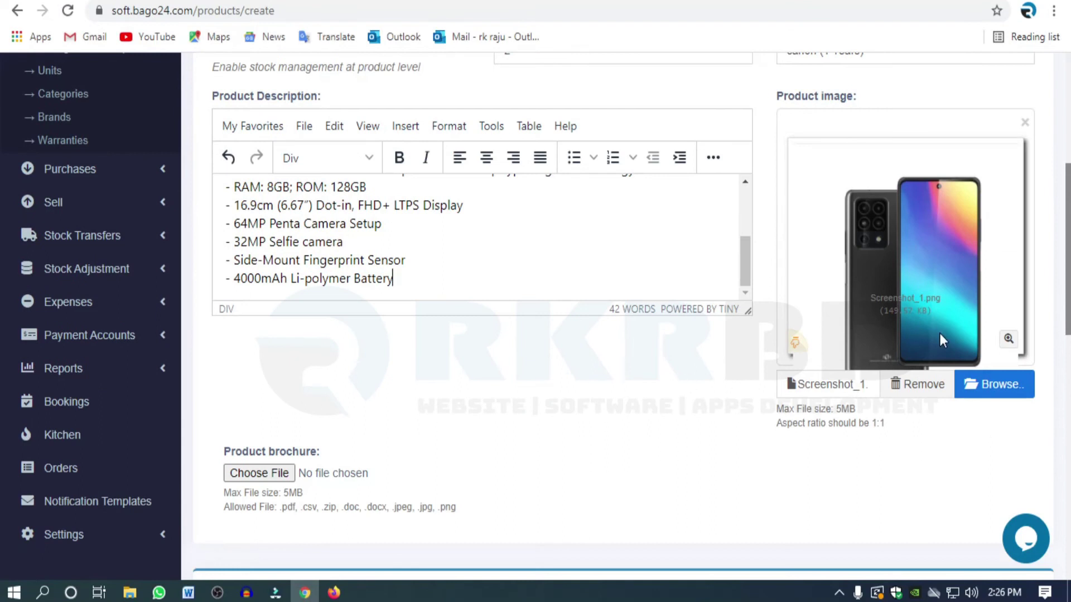
{"action": "scroll", "coordinate": [892, 342], "scroll_direction": "up", "scroll_amount": 3}
{"action": "scroll", "coordinate": [706, 360], "scroll_direction": "down", "scroll_amount": 3}
{"action": "scroll", "coordinate": [706, 360], "scroll_direction": "down", "scroll_amount": 12}
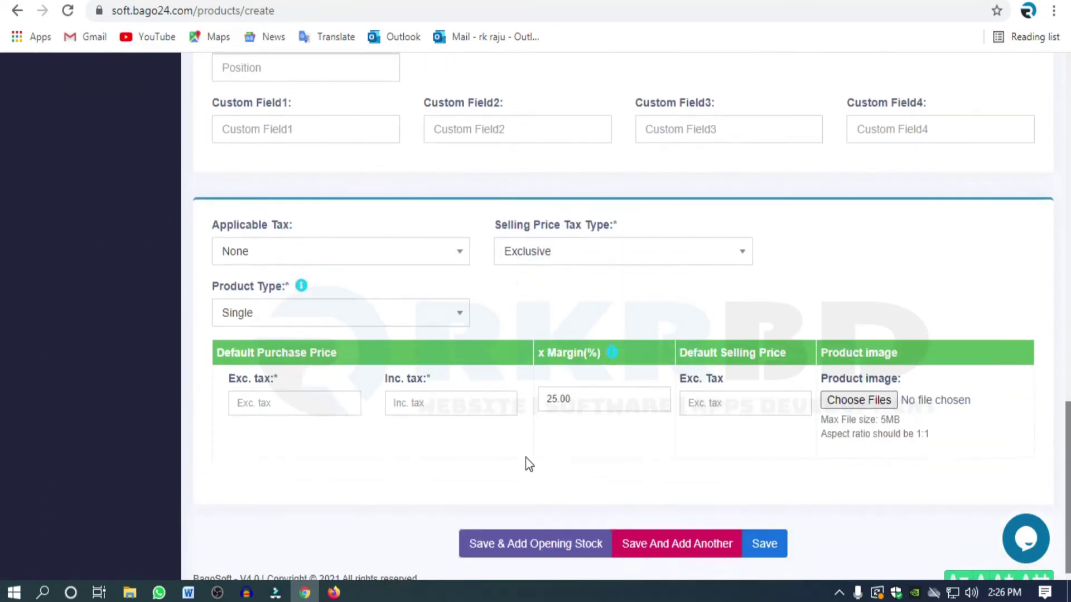
{"action": "scroll", "coordinate": [528, 464], "scroll_direction": "down", "scroll_amount": 1}
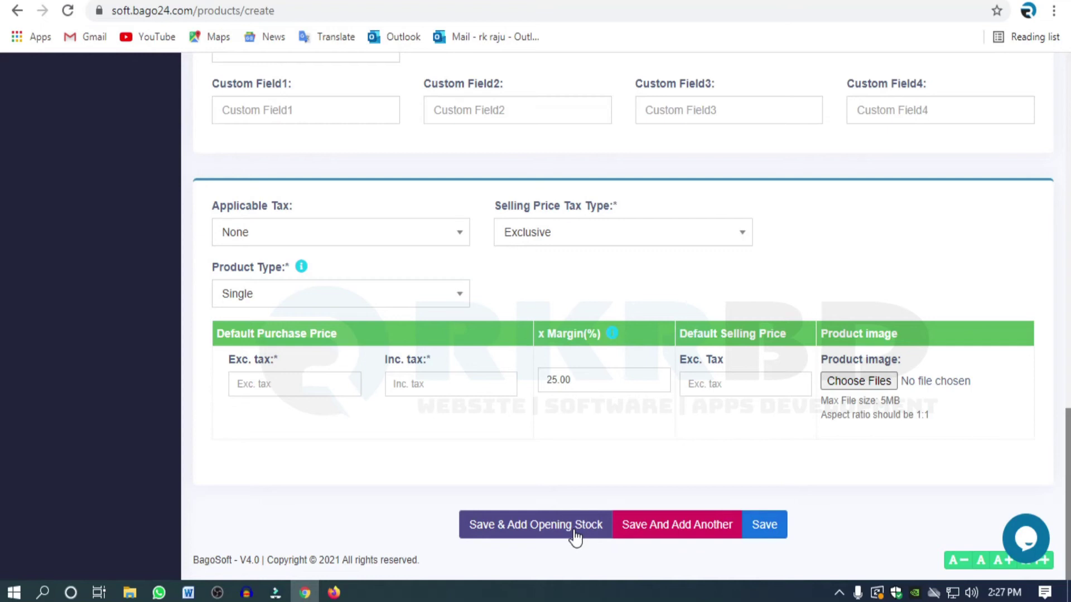
{"action": "left_click", "coordinate": [526, 530]}
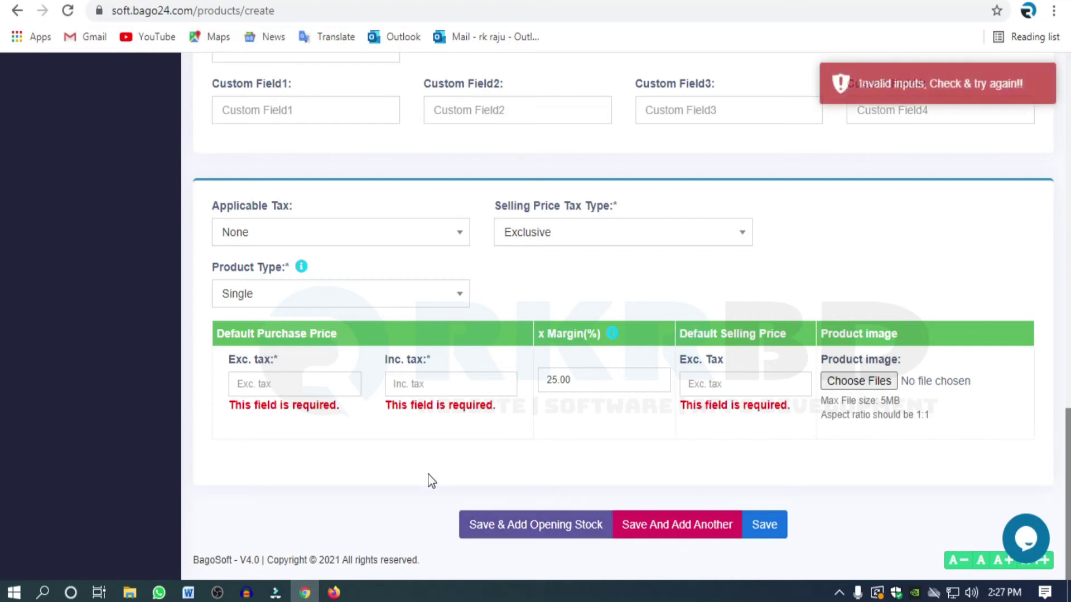
Check the Primo ZX4's price on the Walton page and set the default purchase price excluding tax to 24000
{"action": "left_click", "coordinate": [279, 387]}
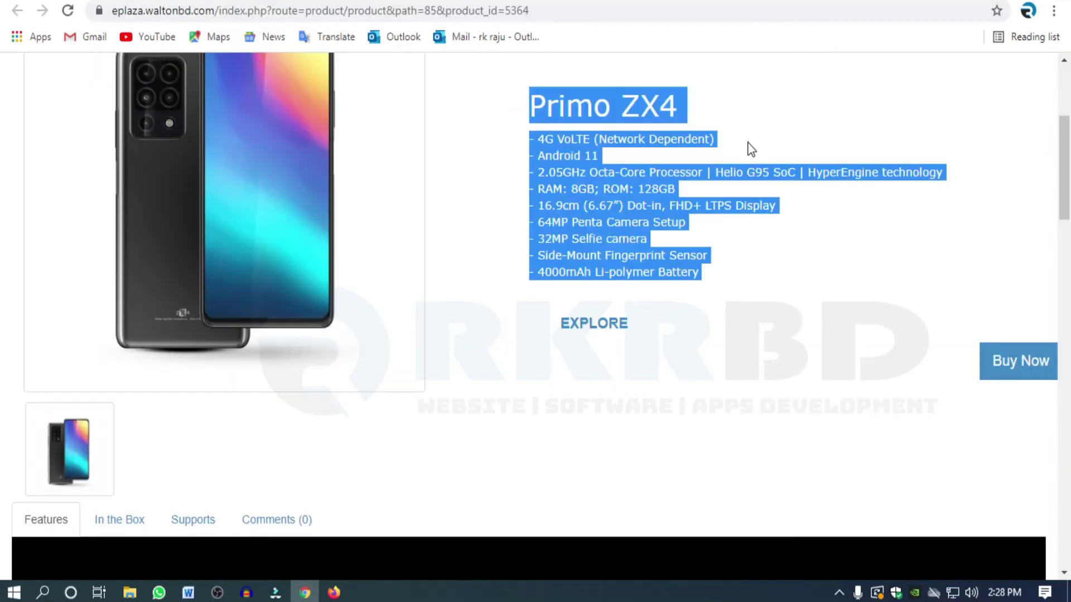
{"action": "scroll", "coordinate": [918, 335], "scroll_direction": "up", "scroll_amount": 5}
{"action": "left_click", "coordinate": [953, 307]}
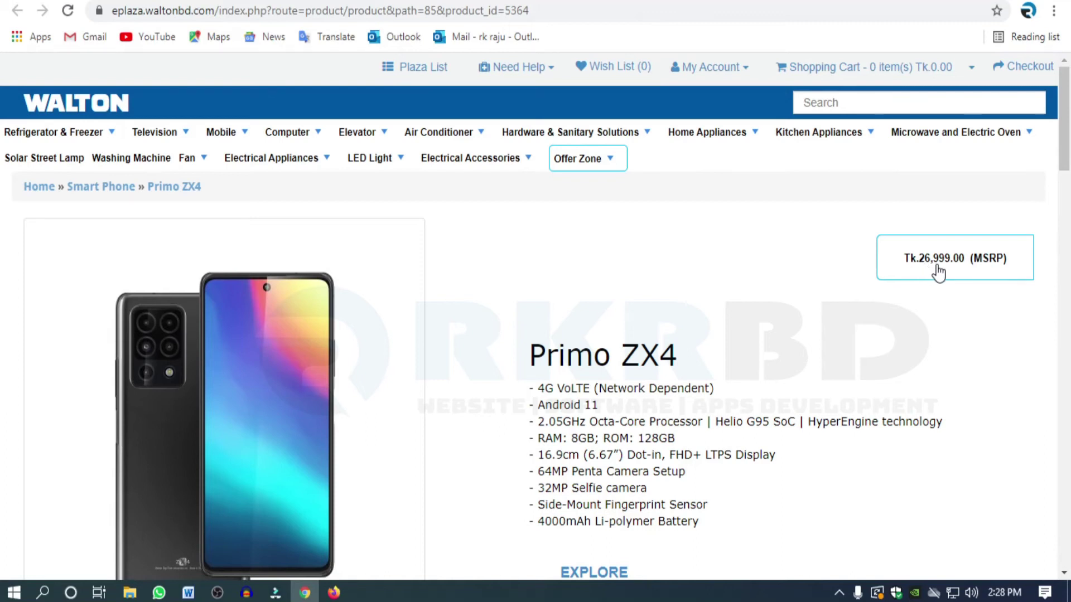
{"action": "left_click", "coordinate": [86, 1]}
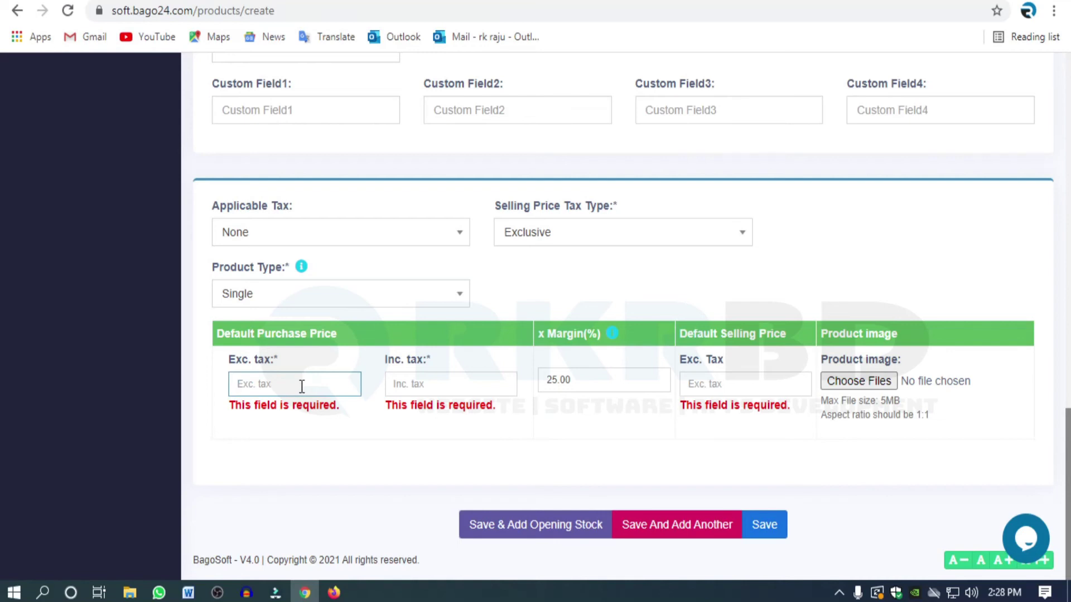
{"action": "type", "text": "24000"}
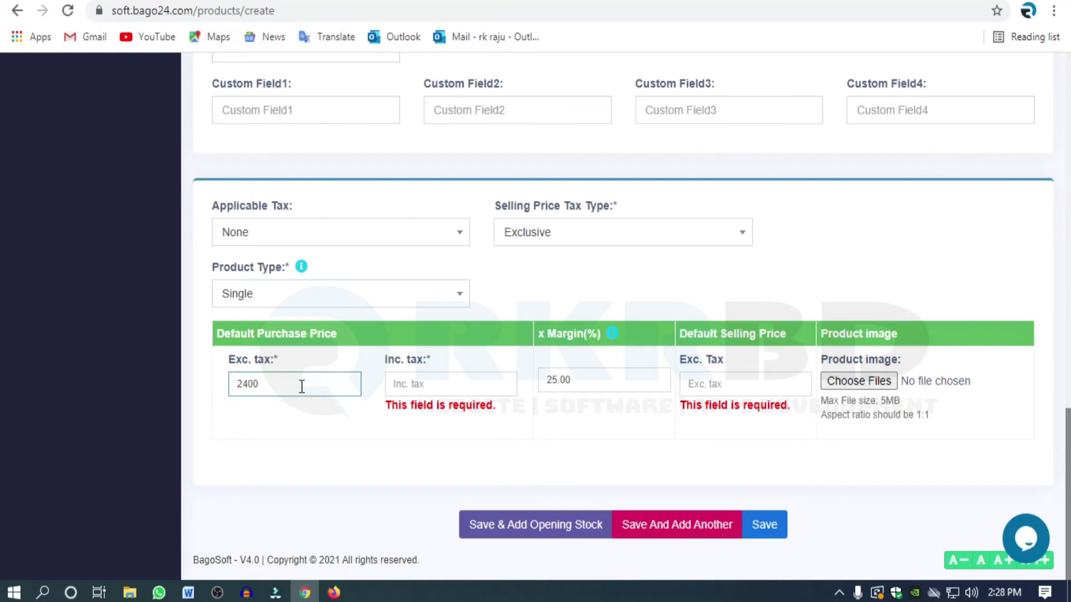
{"action": "left_click", "coordinate": [472, 460]}
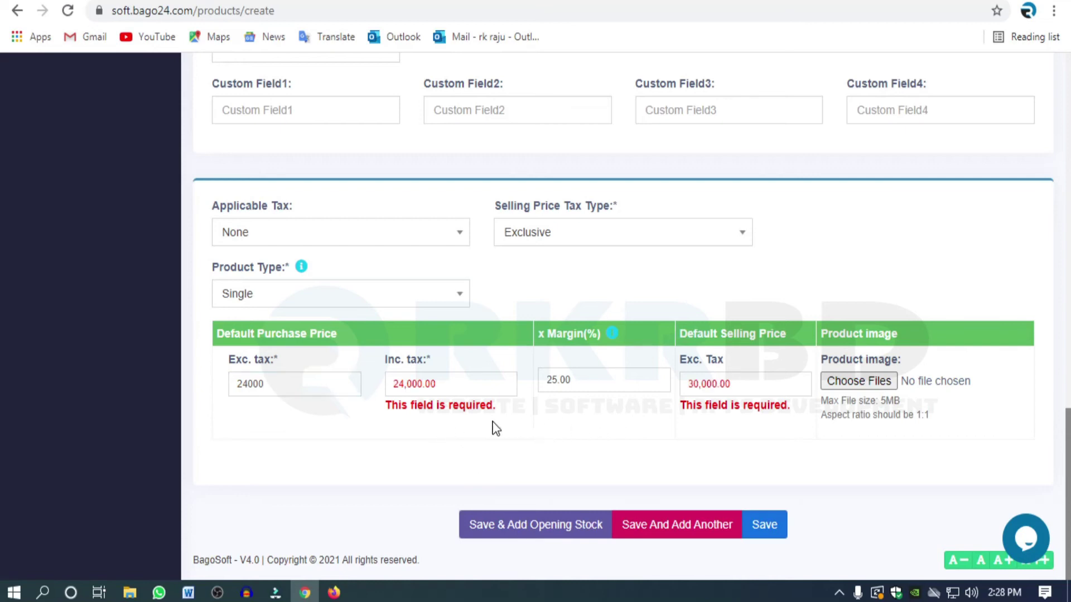
Set the product's default selling price excluding tax to 26999
{"action": "left_click", "coordinate": [782, 383]}
{"action": "type", "text": "26999"}
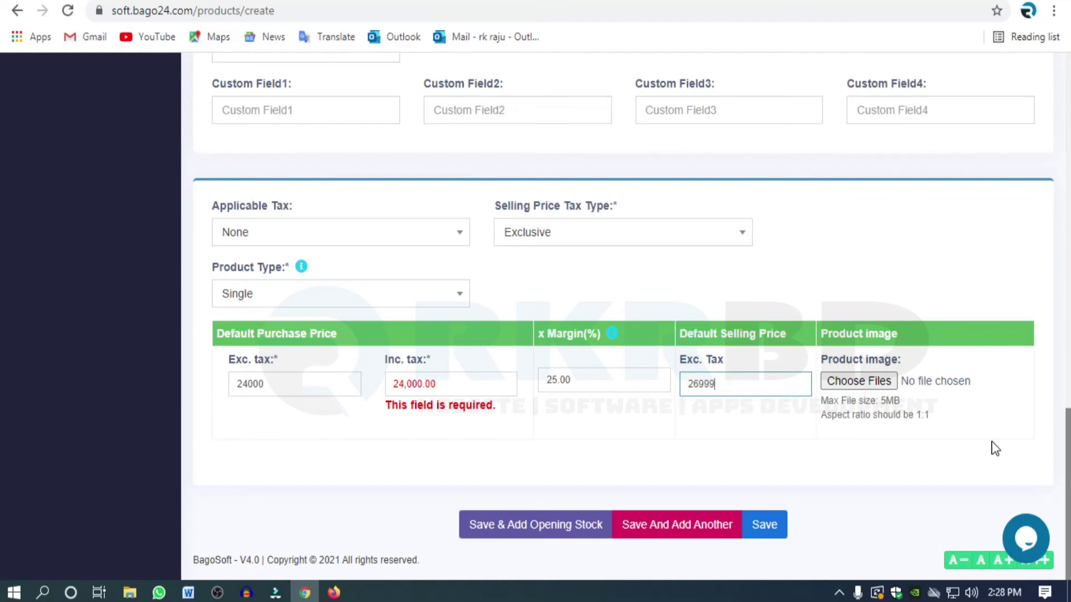
{"action": "left_click", "coordinate": [784, 476]}
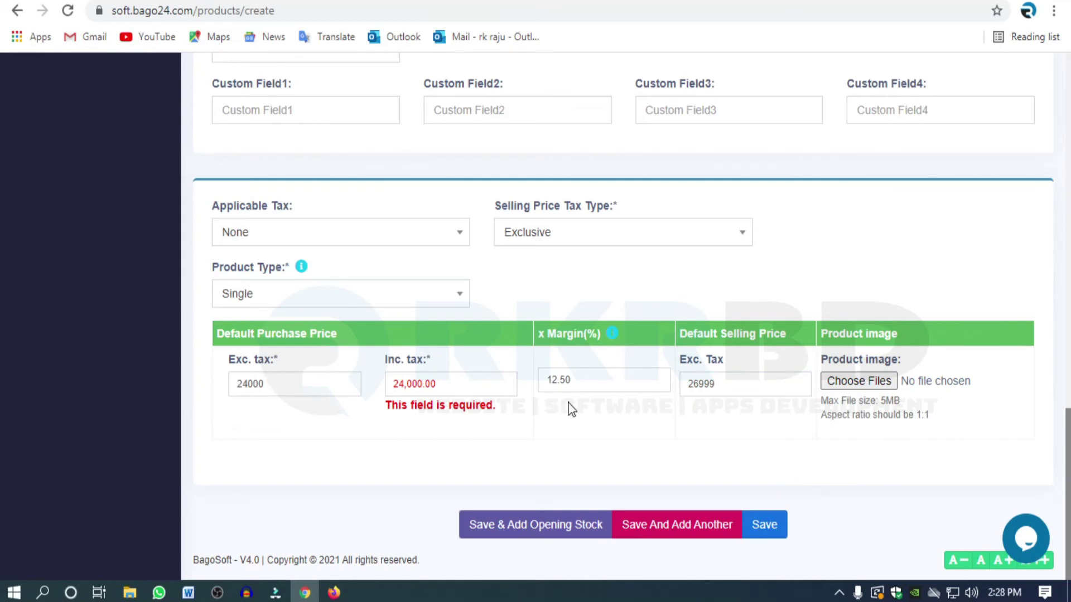
Review the profit margin, the purchase price including tax, and the default purchase and selling price columns
{"action": "left_click_drag", "start_coordinate": [547, 380], "coordinate": [593, 379]}
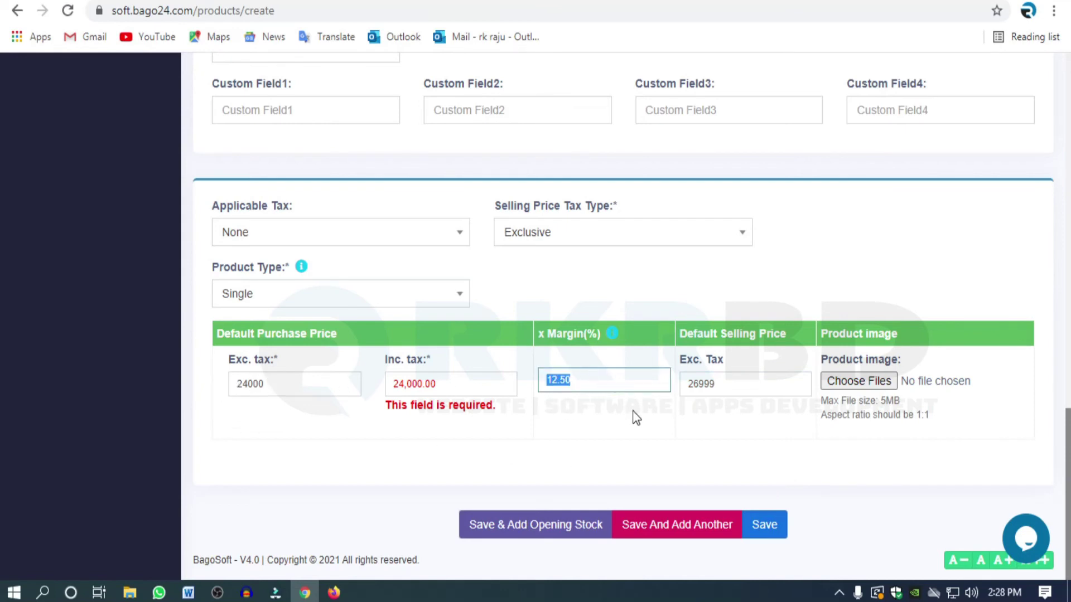
{"action": "left_click", "coordinate": [722, 440]}
{"action": "double_click", "coordinate": [591, 377]}
{"action": "left_click", "coordinate": [660, 454]}
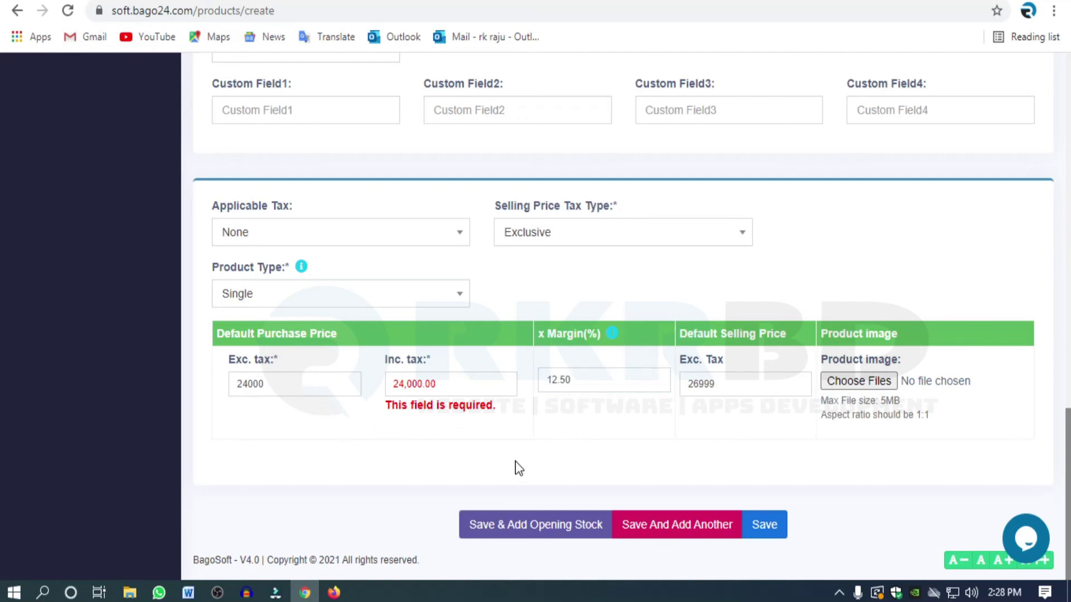
{"action": "double_click", "coordinate": [473, 383]}
{"action": "left_click", "coordinate": [565, 467]}
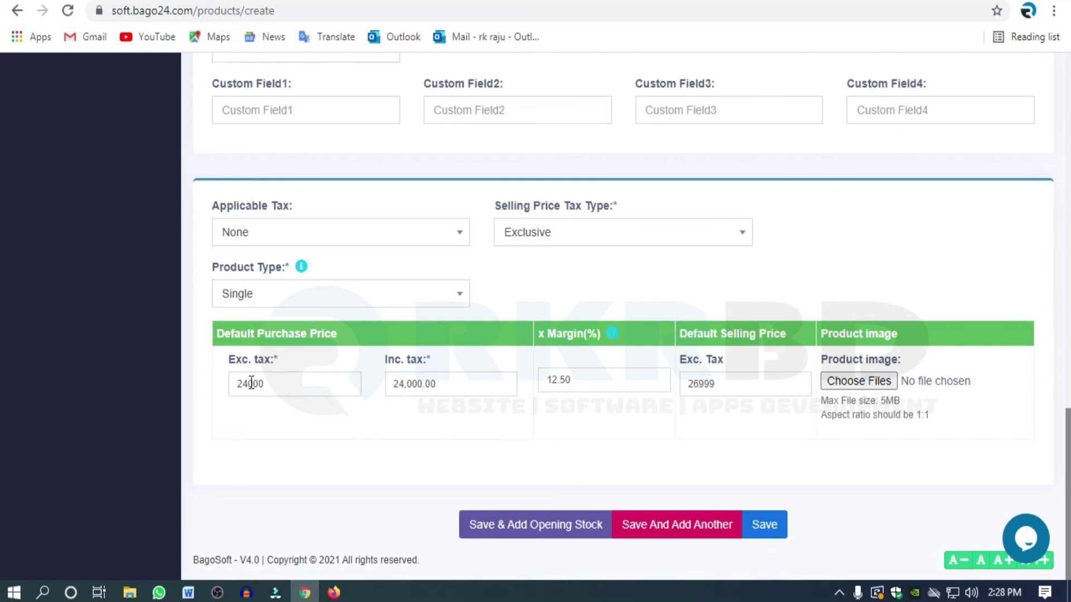
{"action": "left_click_drag", "start_coordinate": [232, 337], "coordinate": [330, 333]}
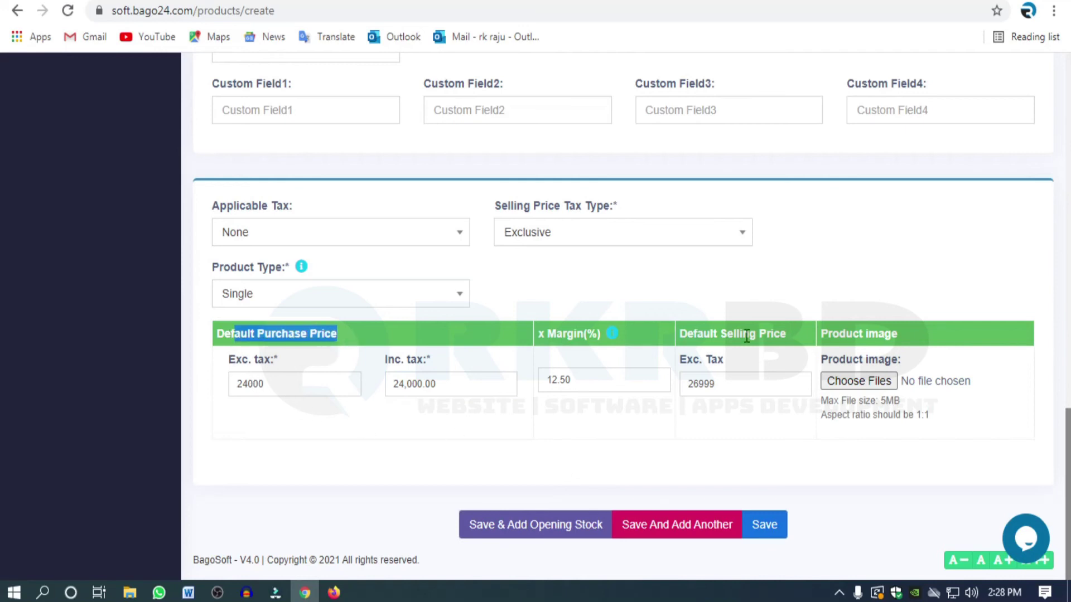
{"action": "left_click_drag", "start_coordinate": [690, 338], "coordinate": [795, 343]}
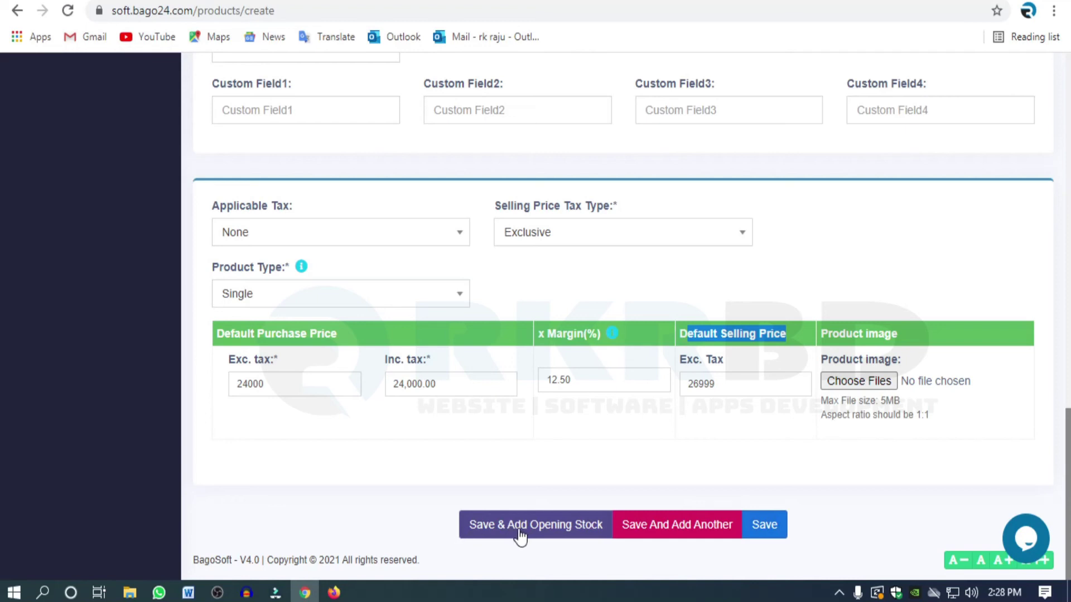
Save the product and record its opening stock with a remaining quantity of 45 pieces
{"action": "left_click", "coordinate": [552, 528]}
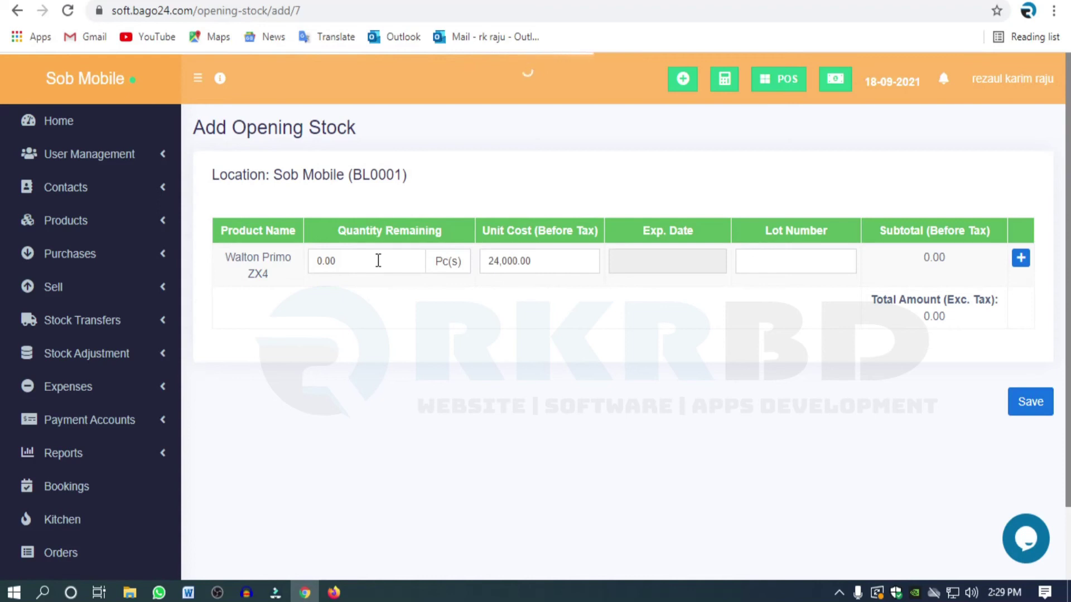
{"action": "left_click", "coordinate": [397, 260]}
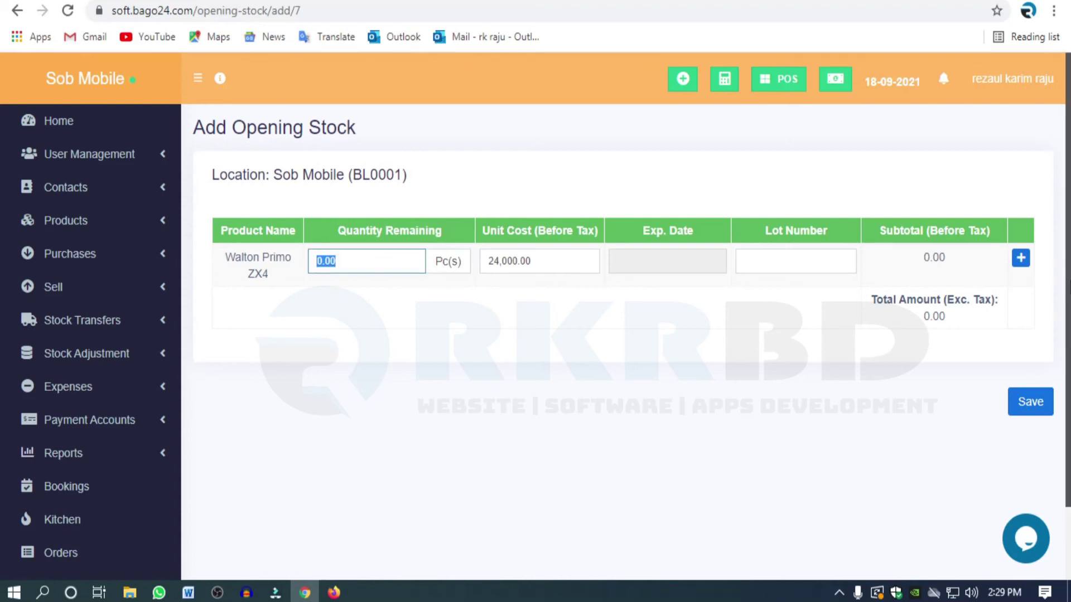
{"action": "type", "text": "45"}
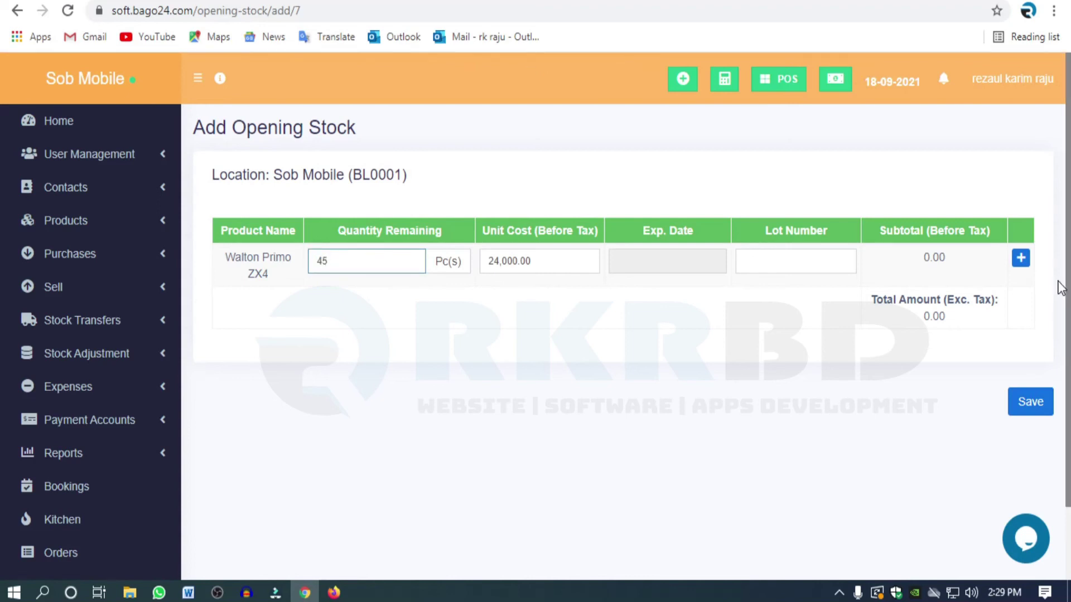
{"action": "left_click", "coordinate": [477, 346]}
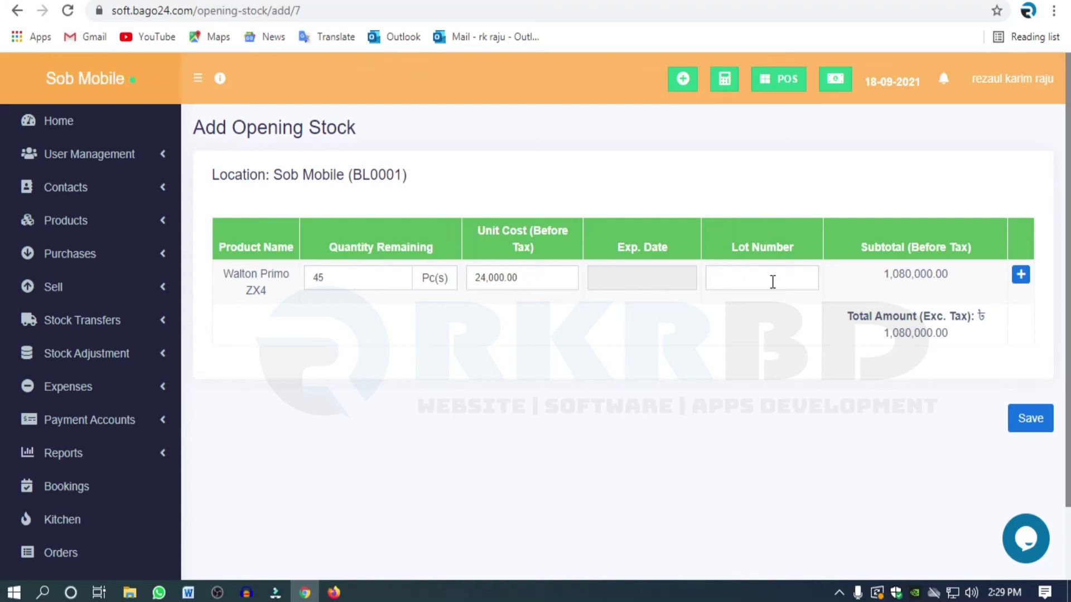
{"action": "left_click_drag", "start_coordinate": [885, 275], "coordinate": [956, 279]}
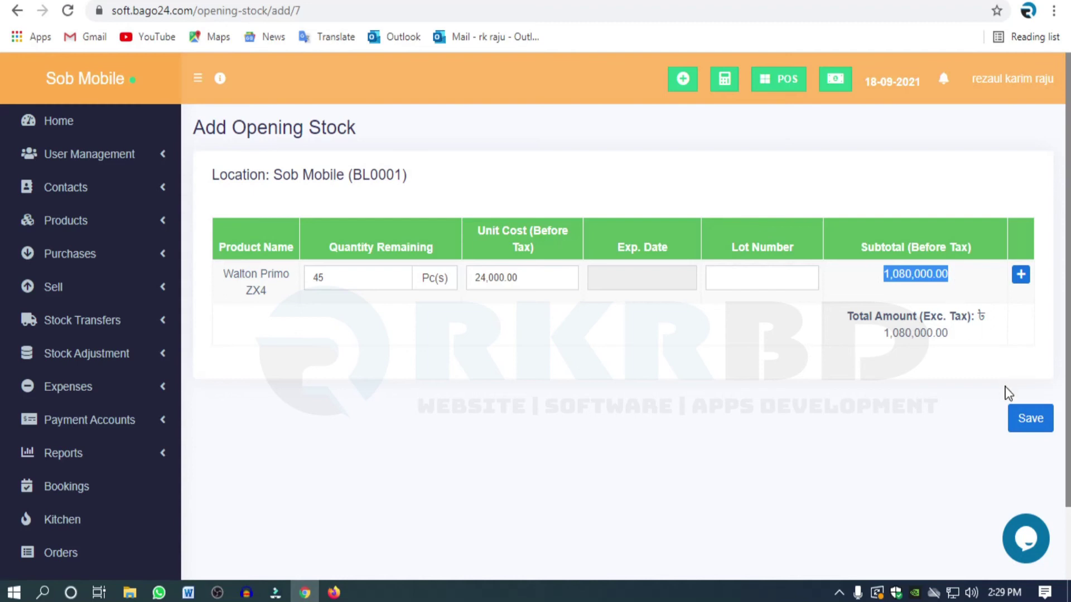
{"action": "left_click", "coordinate": [1033, 423]}
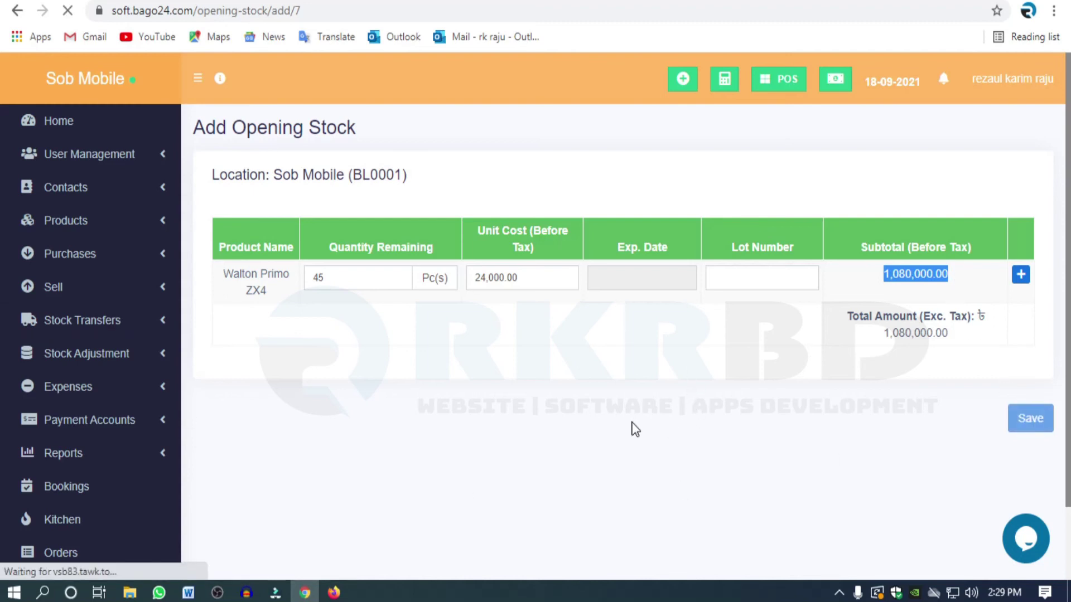
Review the Walton Primo ZX4 entry in the product list, including its prices, stock and expanded rack location details
{"action": "scroll", "coordinate": [598, 363], "scroll_direction": "down", "scroll_amount": 5}
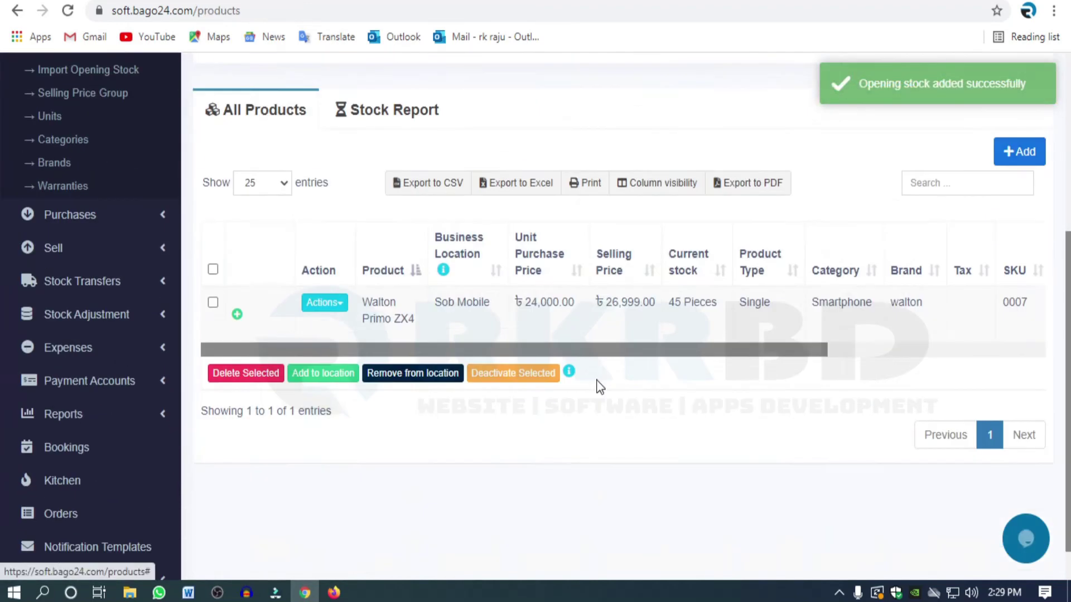
{"action": "scroll", "coordinate": [597, 384], "scroll_direction": "down", "scroll_amount": 1}
{"action": "left_click_drag", "start_coordinate": [806, 306], "coordinate": [625, 323]}
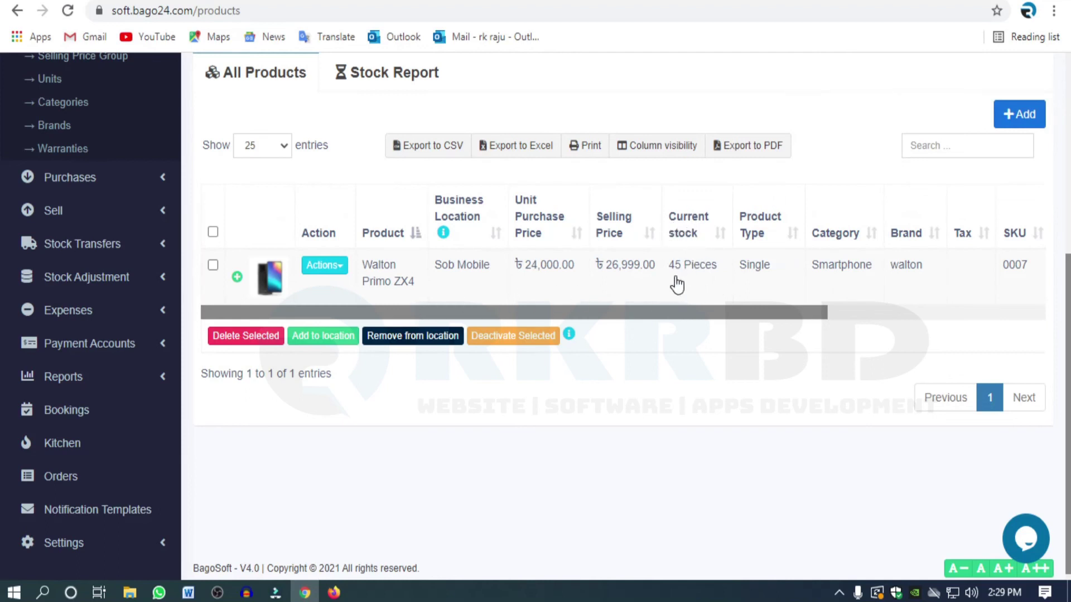
{"action": "scroll", "coordinate": [465, 335], "scroll_direction": "up", "scroll_amount": 4}
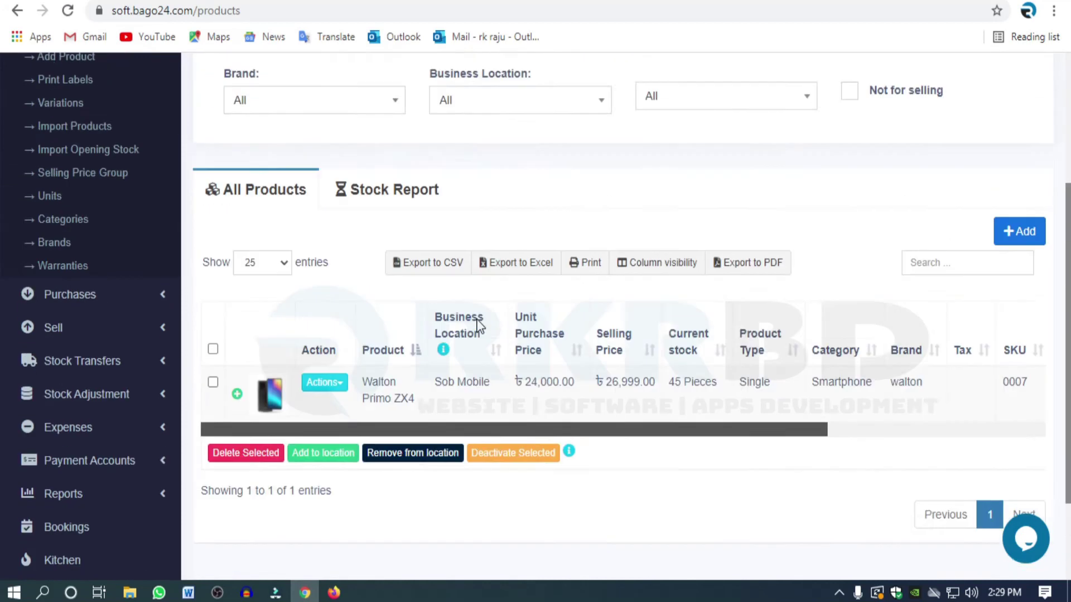
{"action": "scroll", "coordinate": [463, 335], "scroll_direction": "down", "scroll_amount": 3}
{"action": "scroll", "coordinate": [413, 335], "scroll_direction": "up", "scroll_amount": 3}
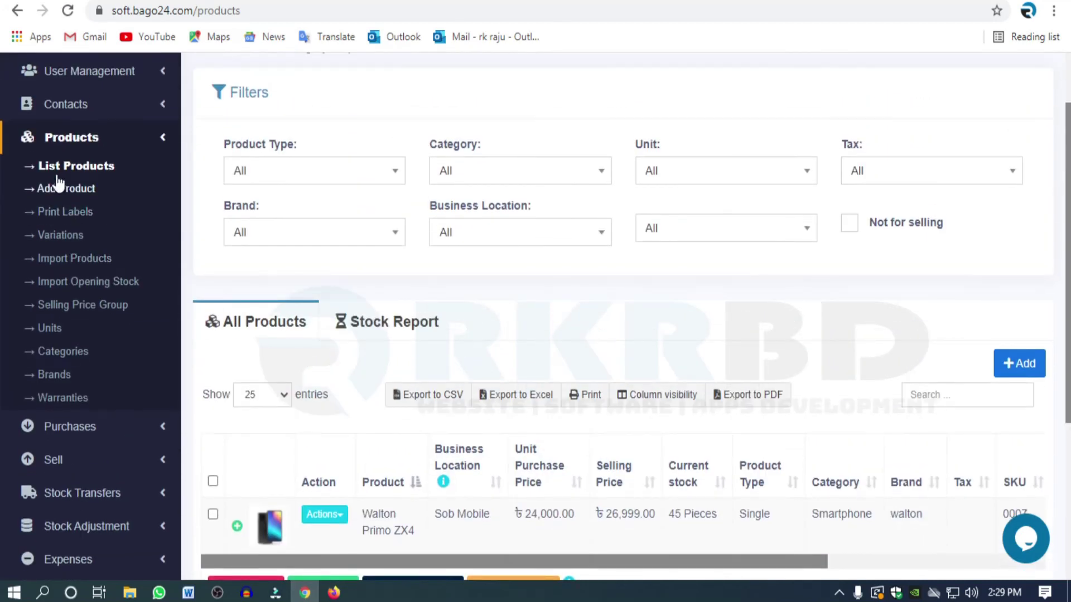
{"action": "left_click", "coordinate": [58, 167]}
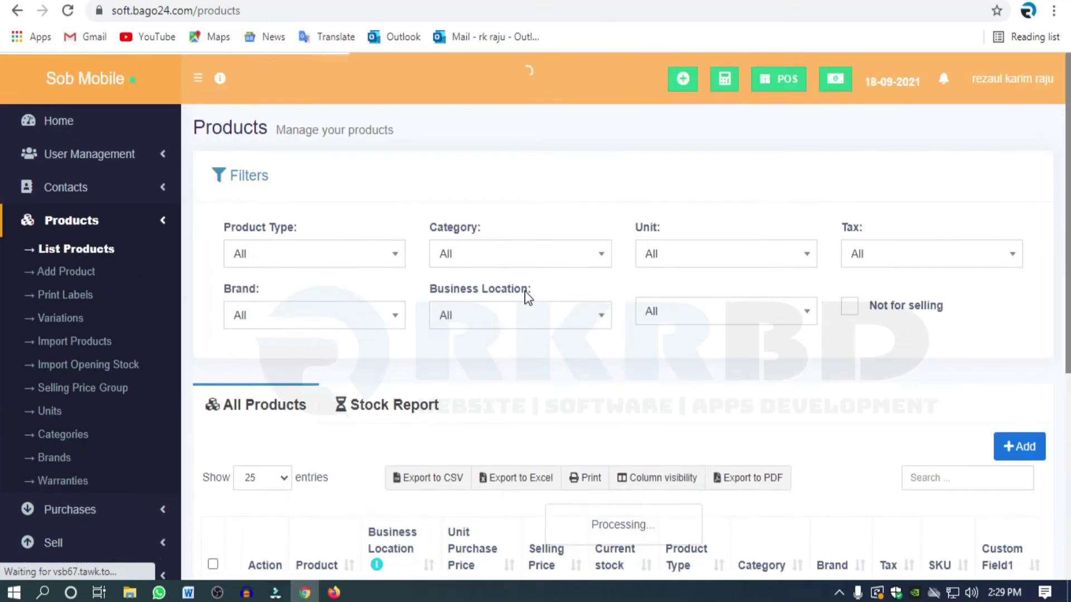
{"action": "scroll", "coordinate": [502, 324], "scroll_direction": "down", "scroll_amount": 4}
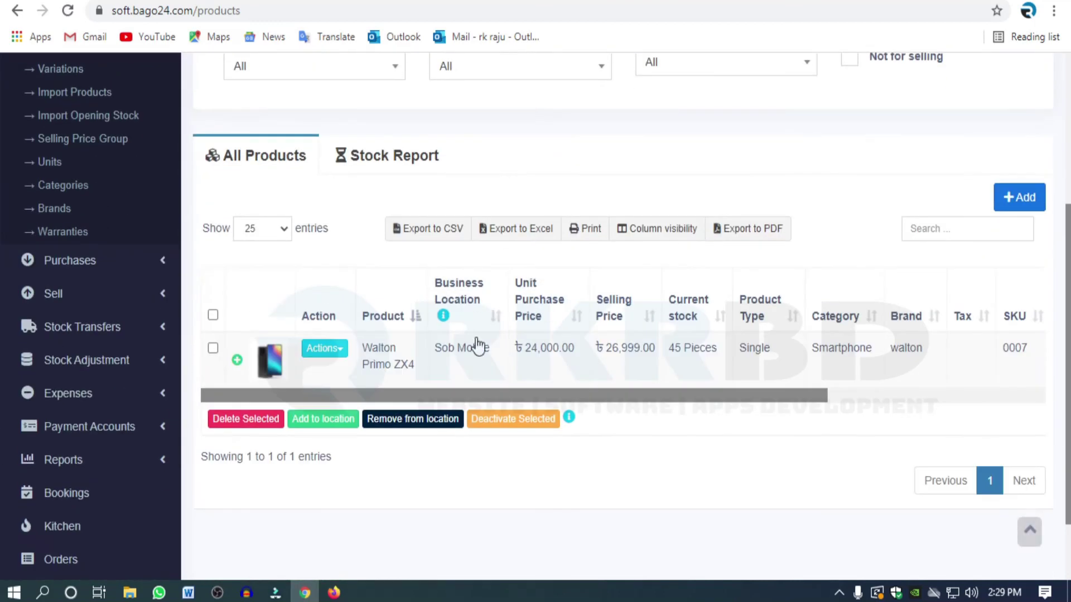
{"action": "left_click", "coordinate": [237, 361]}
{"action": "scroll", "coordinate": [249, 376], "scroll_direction": "down", "scroll_amount": 2}
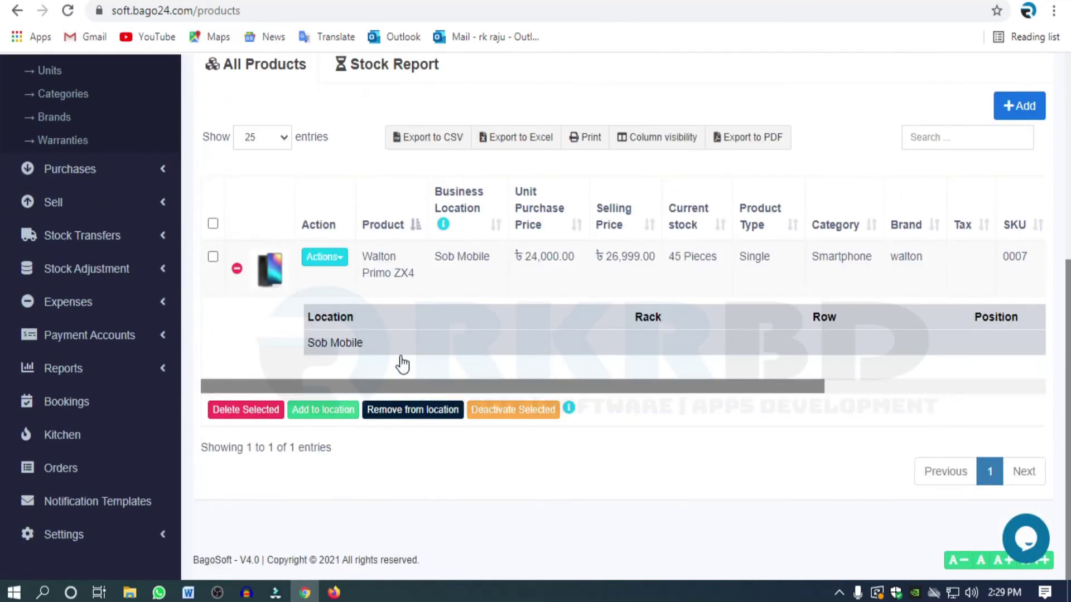
{"action": "left_click_drag", "start_coordinate": [566, 383], "coordinate": [611, 380]}
View the Walton Primo ZX4's full details, examining its image, description, prices and stock section, and close them
{"action": "left_click", "coordinate": [268, 269]}
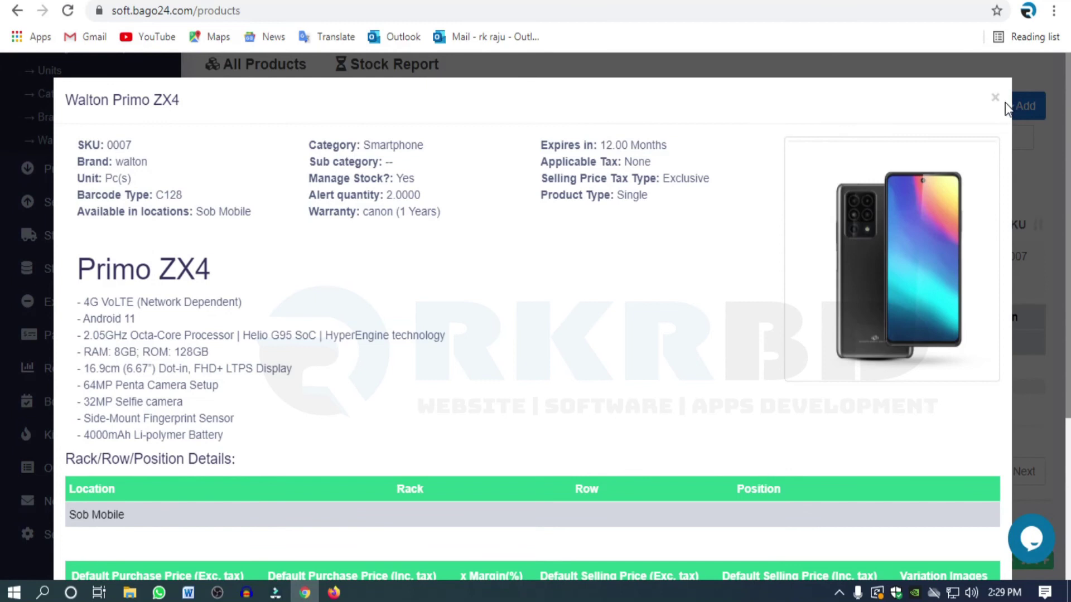
{"action": "left_click", "coordinate": [996, 99]}
{"action": "left_click", "coordinate": [324, 257]}
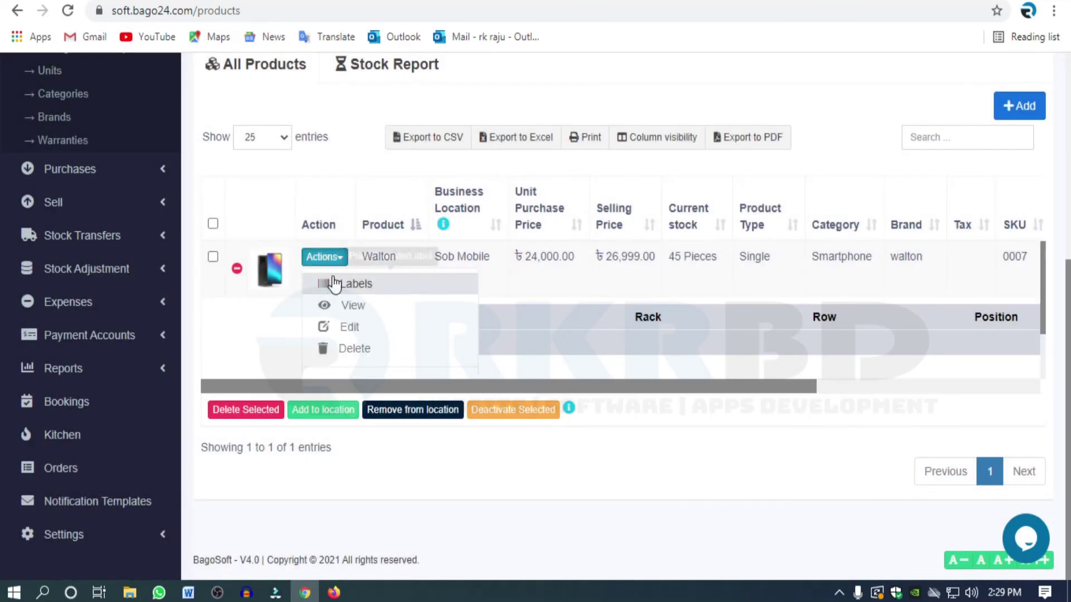
{"action": "left_click", "coordinate": [368, 310]}
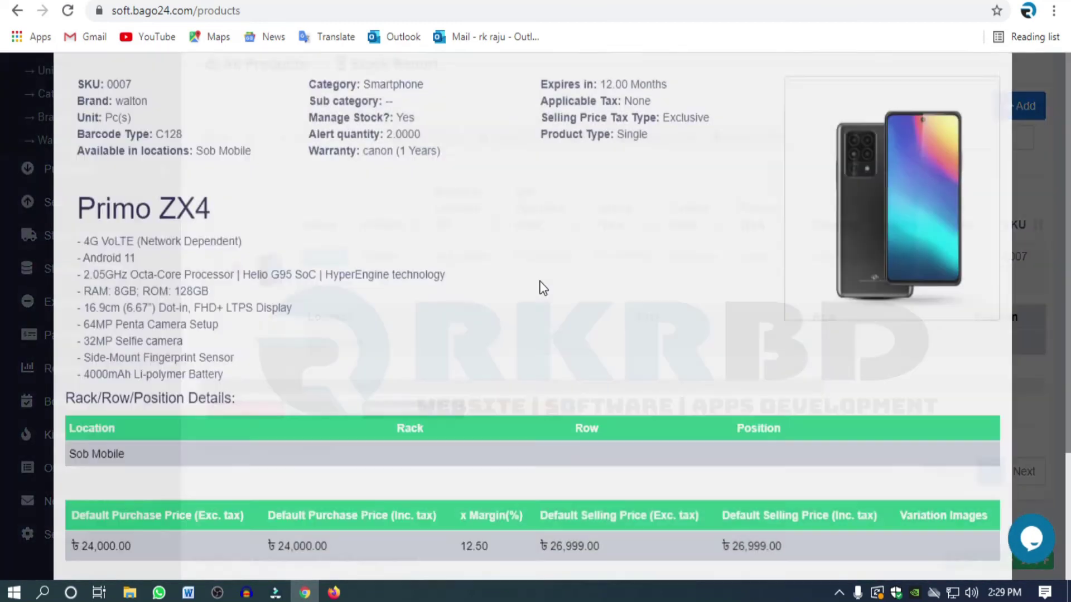
{"action": "scroll", "coordinate": [376, 289], "scroll_direction": "down", "scroll_amount": 3}
{"action": "scroll", "coordinate": [407, 232], "scroll_direction": "up", "scroll_amount": 3}
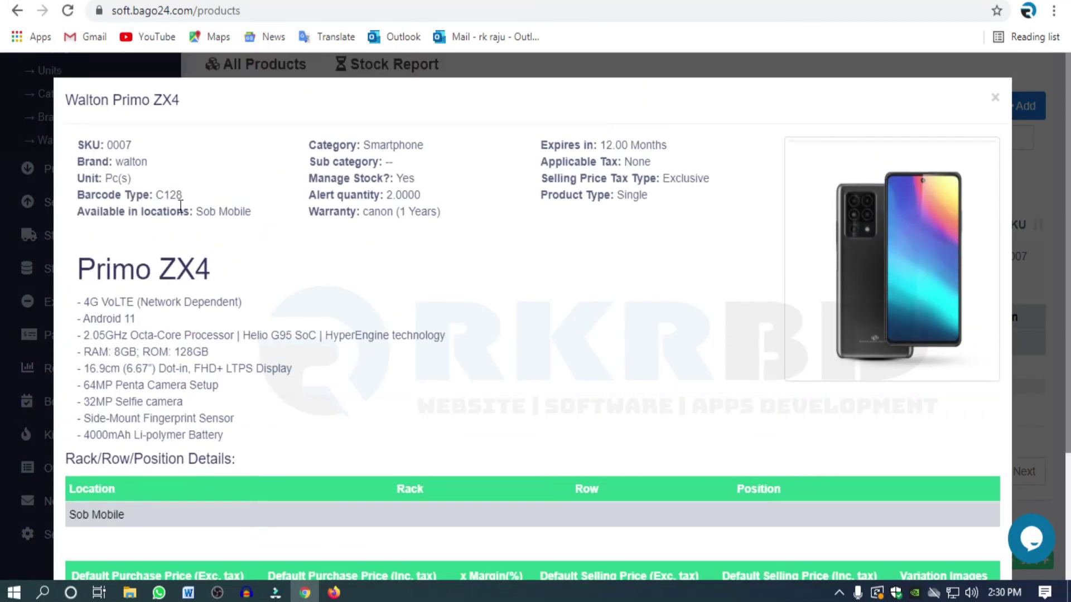
{"action": "scroll", "coordinate": [249, 281], "scroll_direction": "down", "scroll_amount": 3}
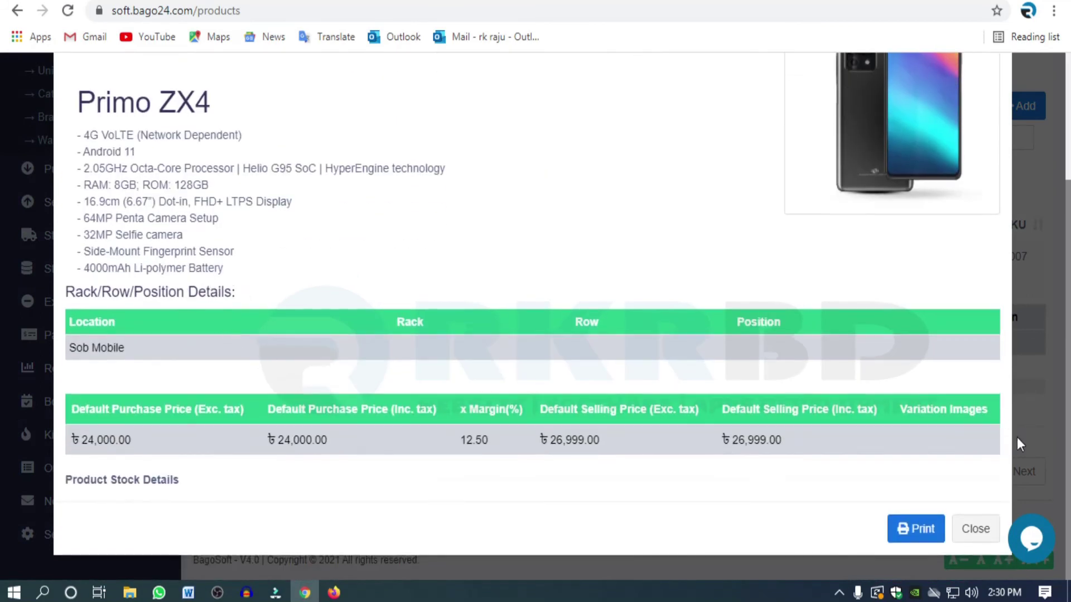
{"action": "left_click", "coordinate": [981, 528]}
Open label printing for the Walton Primo ZX4 and set the number of labels to 45
{"action": "left_click", "coordinate": [325, 257]}
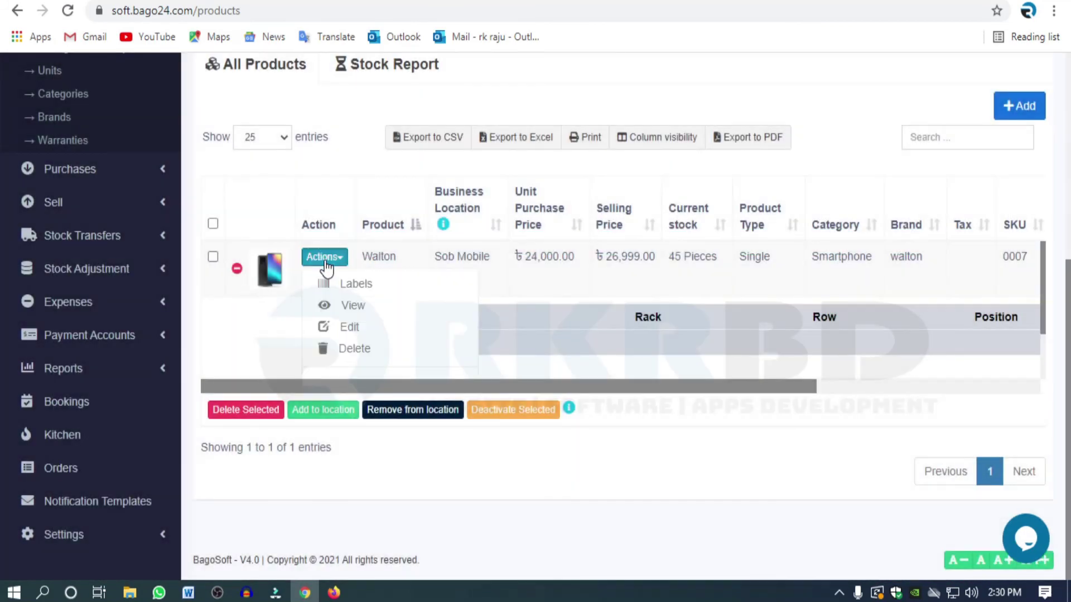
{"action": "left_click", "coordinate": [373, 289]}
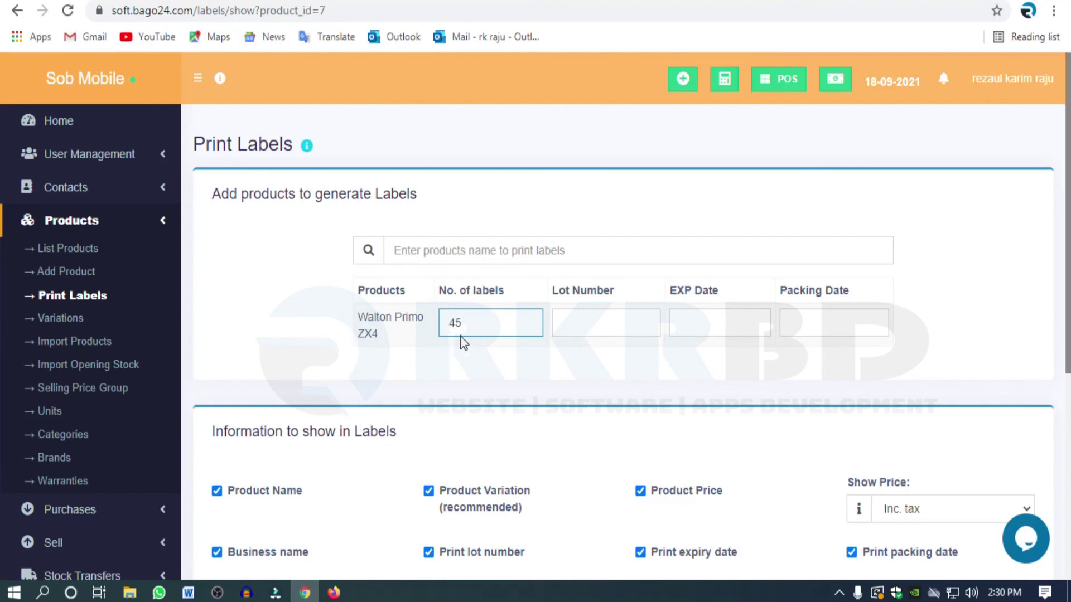
{"action": "left_click", "coordinate": [616, 371]}
Exclude the lot number and expiry date from the labels, toggle product variation off and back on, and preview the labels
{"action": "scroll", "coordinate": [635, 385], "scroll_direction": "down", "scroll_amount": 3}
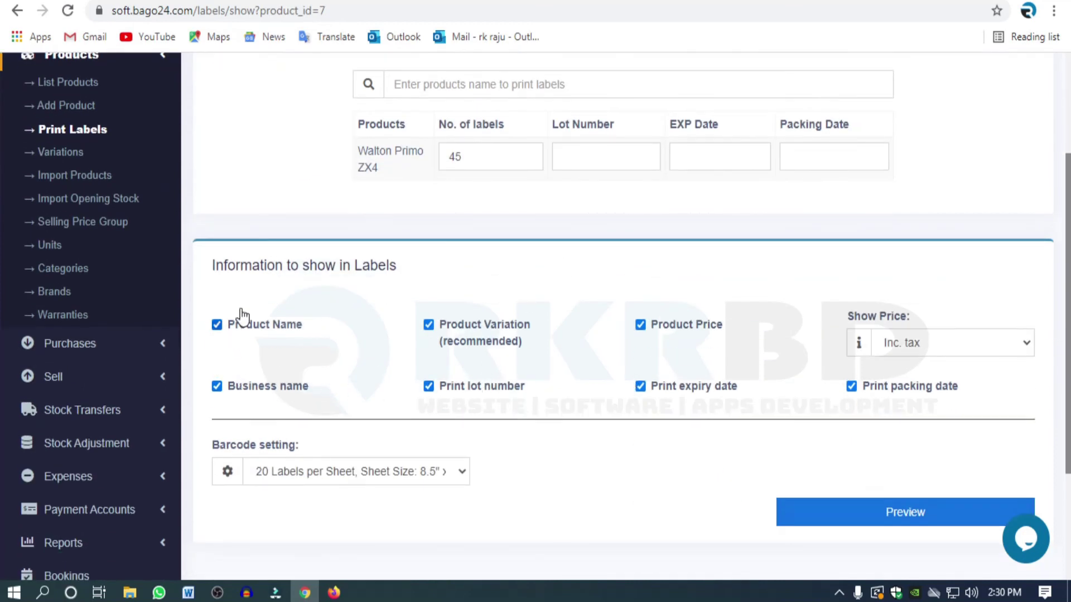
{"action": "left_click", "coordinate": [495, 399]}
{"action": "left_click", "coordinate": [666, 391]}
{"action": "left_click", "coordinate": [462, 326]}
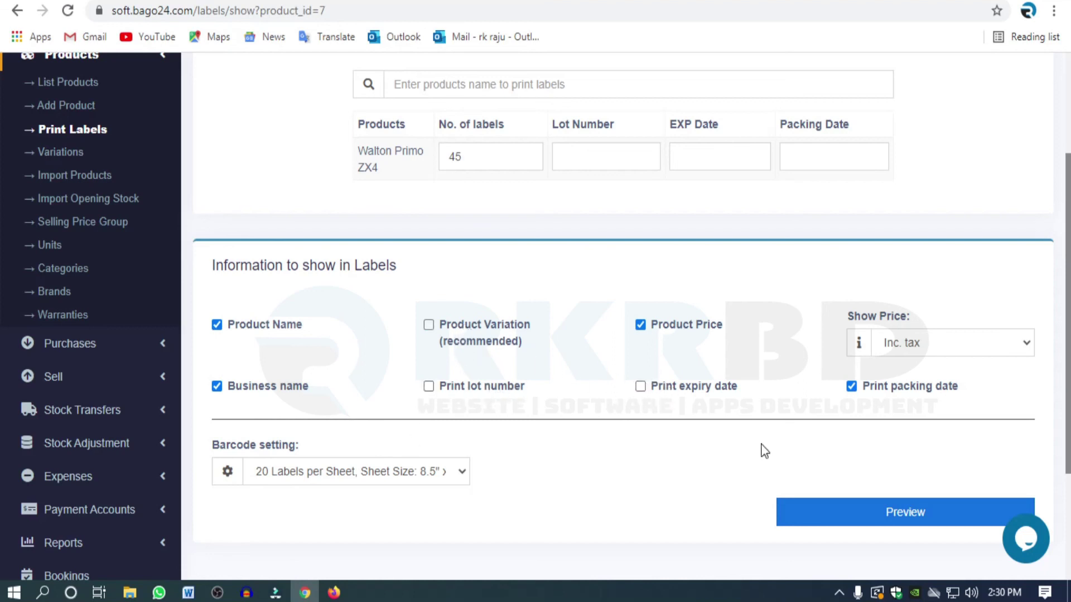
{"action": "left_click", "coordinate": [484, 337]}
{"action": "left_click", "coordinate": [905, 513]}
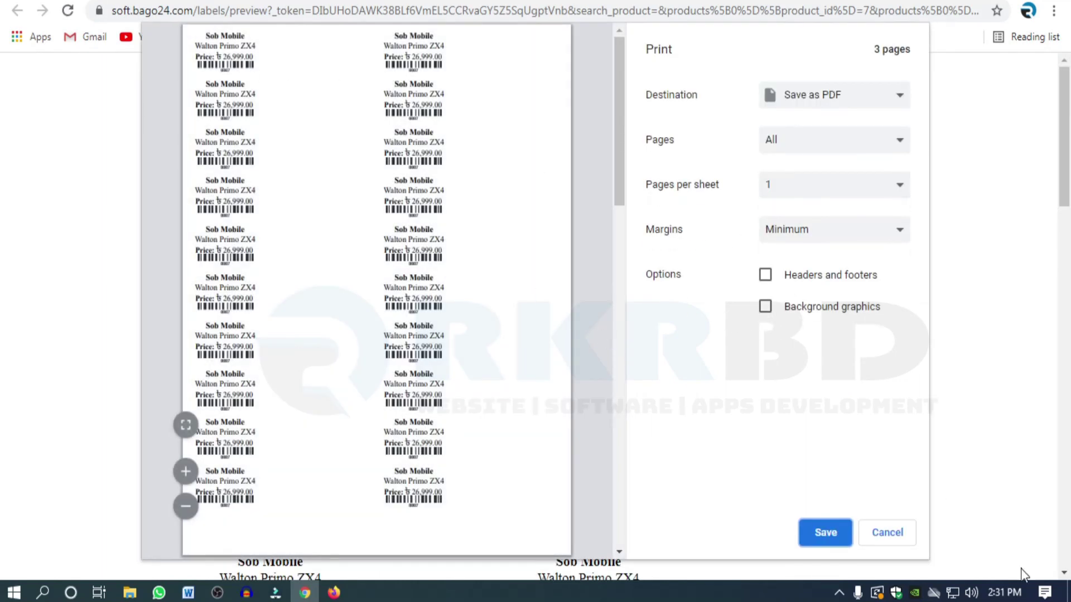
Cancel printing, examine the business name, product name and price on the first Walton Primo ZX4 label, and close the label preview
{"action": "left_click", "coordinate": [905, 536]}
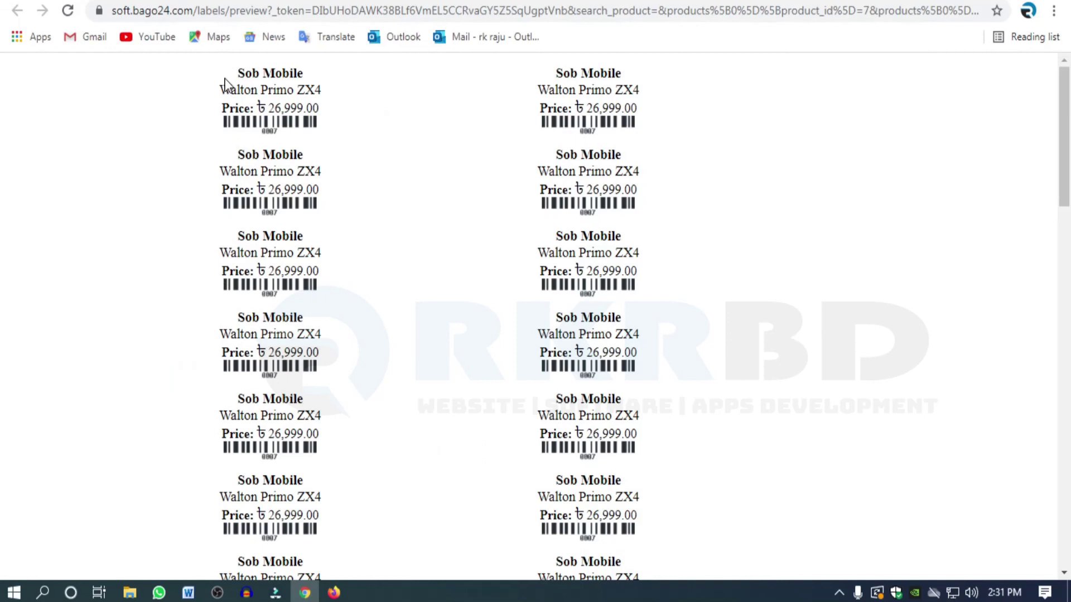
{"action": "left_click_drag", "start_coordinate": [240, 68], "coordinate": [325, 81]}
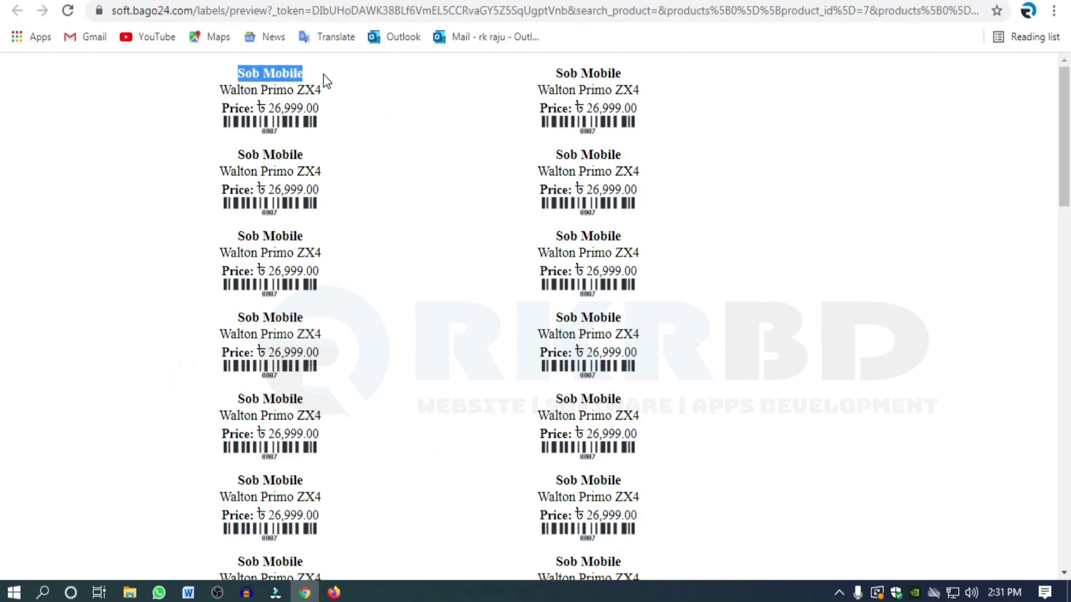
{"action": "left_click", "coordinate": [325, 81]}
{"action": "left_click_drag", "start_coordinate": [222, 88], "coordinate": [372, 94]}
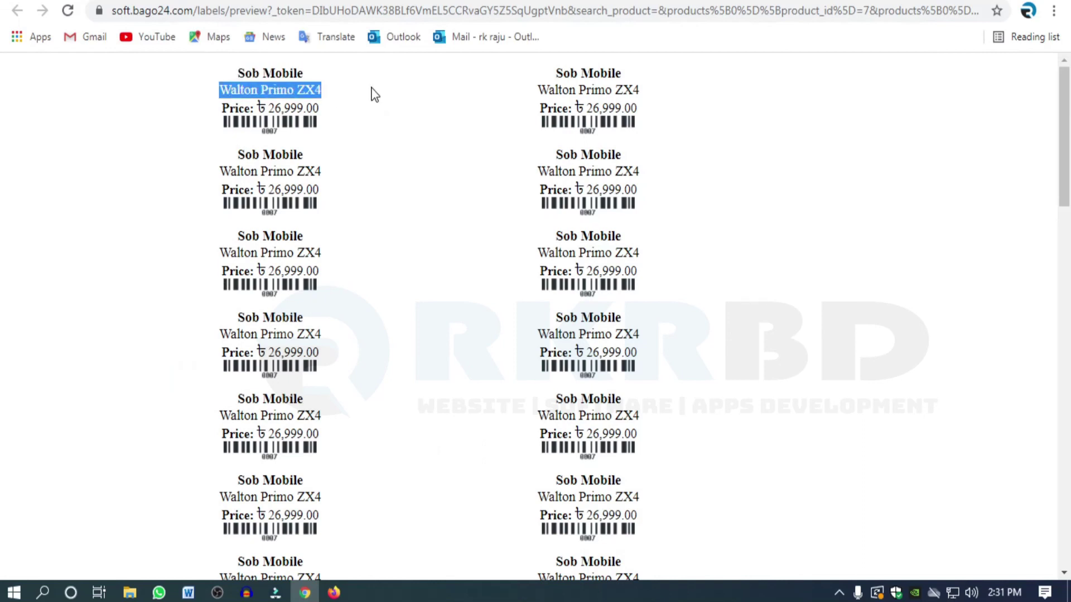
{"action": "left_click", "coordinate": [282, 108]}
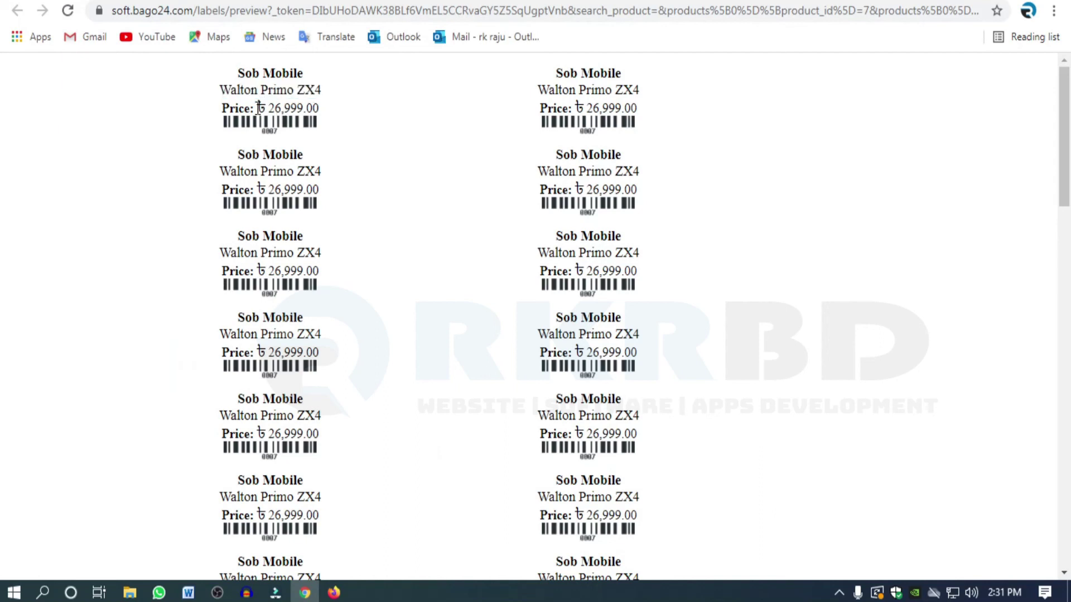
{"action": "left_click_drag", "start_coordinate": [259, 108], "coordinate": [361, 116]}
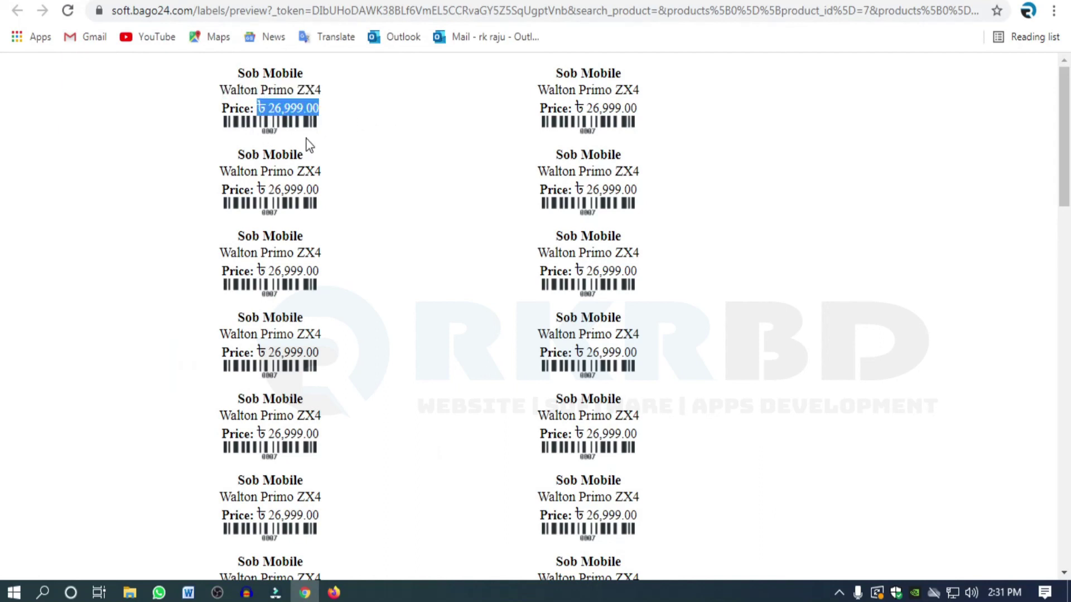
{"action": "left_click", "coordinate": [317, 147]}
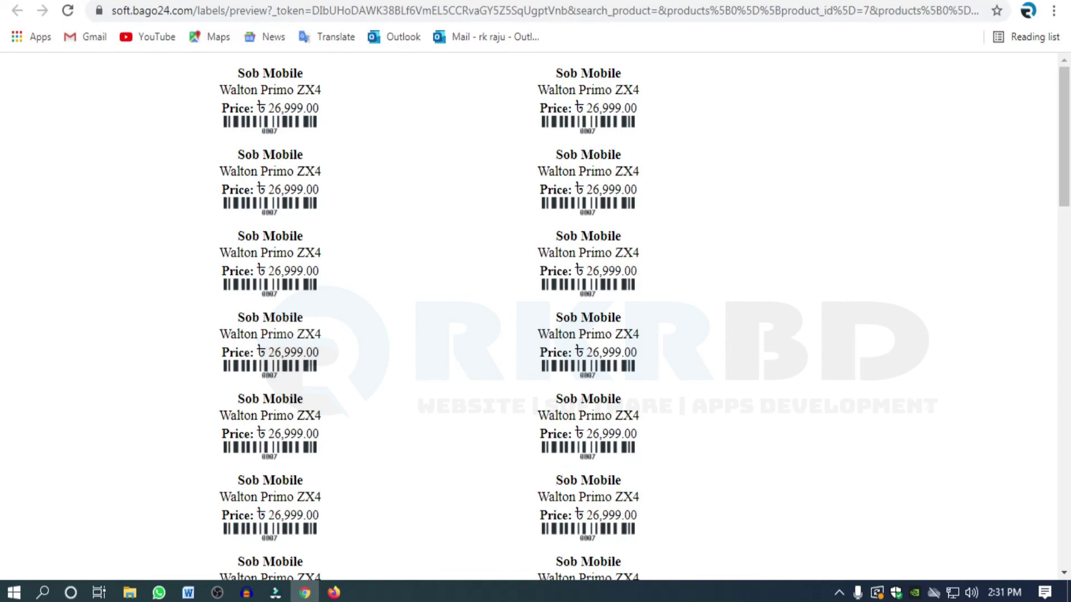
{"action": "key", "text": "ctrl+w"}
{"action": "scroll", "coordinate": [574, 366], "scroll_direction": "up", "scroll_amount": 3}
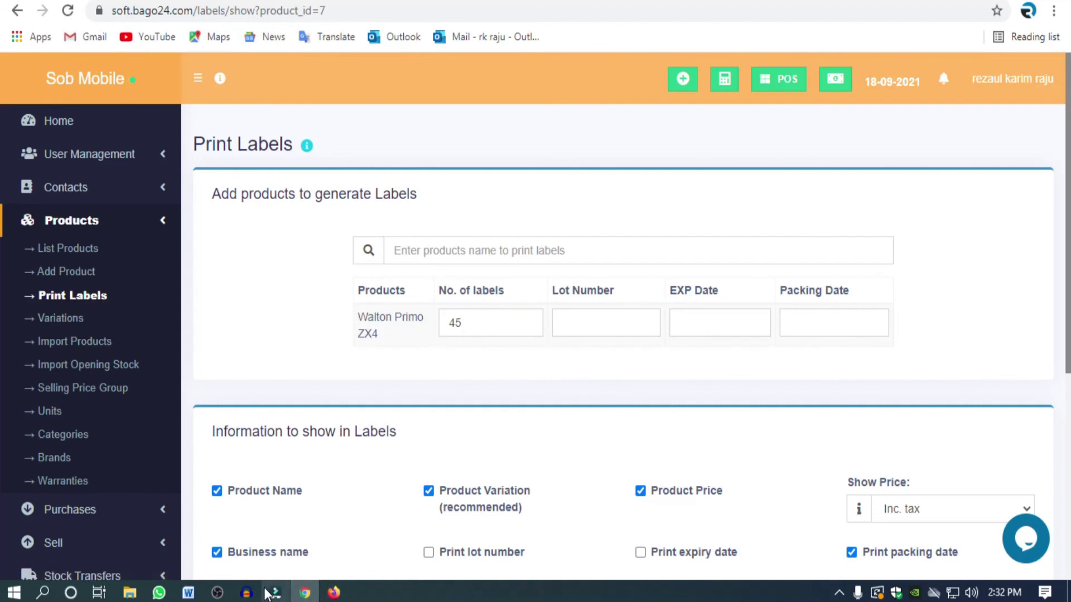
{"action": "mouse_move", "coordinate": [230, 596]}
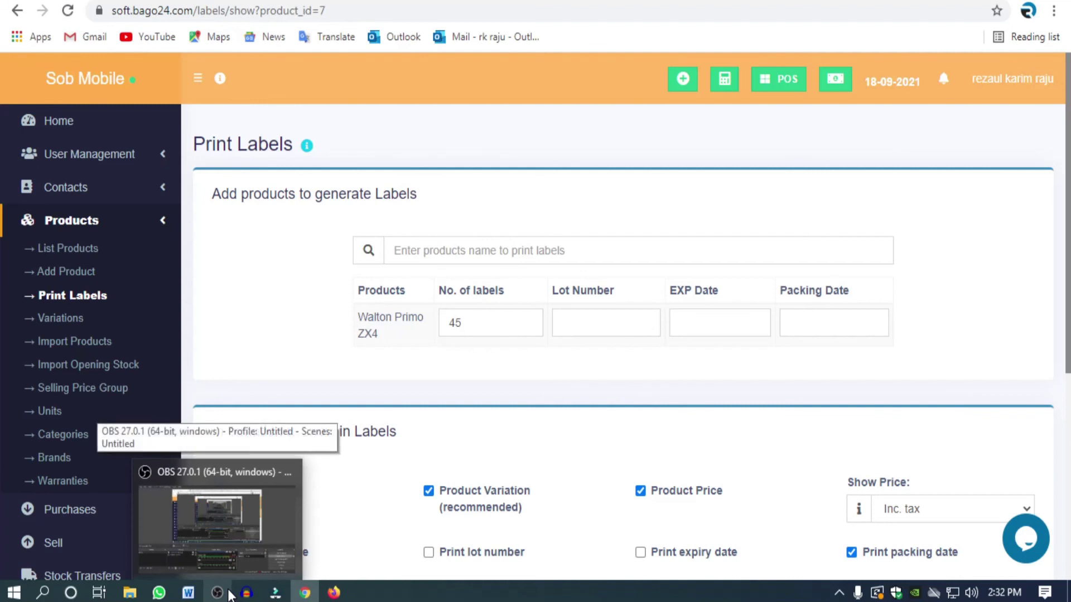